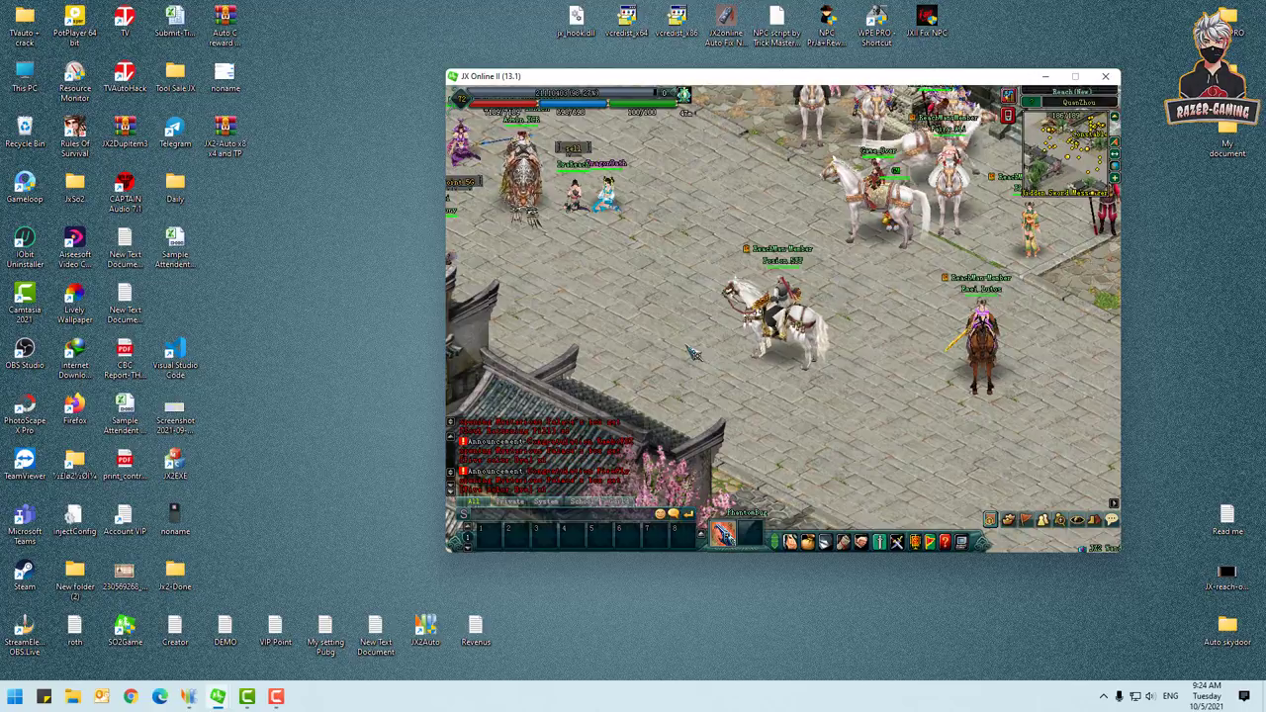
Step: Minimize the game window and check that .NET Framework 3.5 (includes .NET 2.0 and 3.0) is enabled in Windows Features
left_click_drag(594, 76, 659, 96)
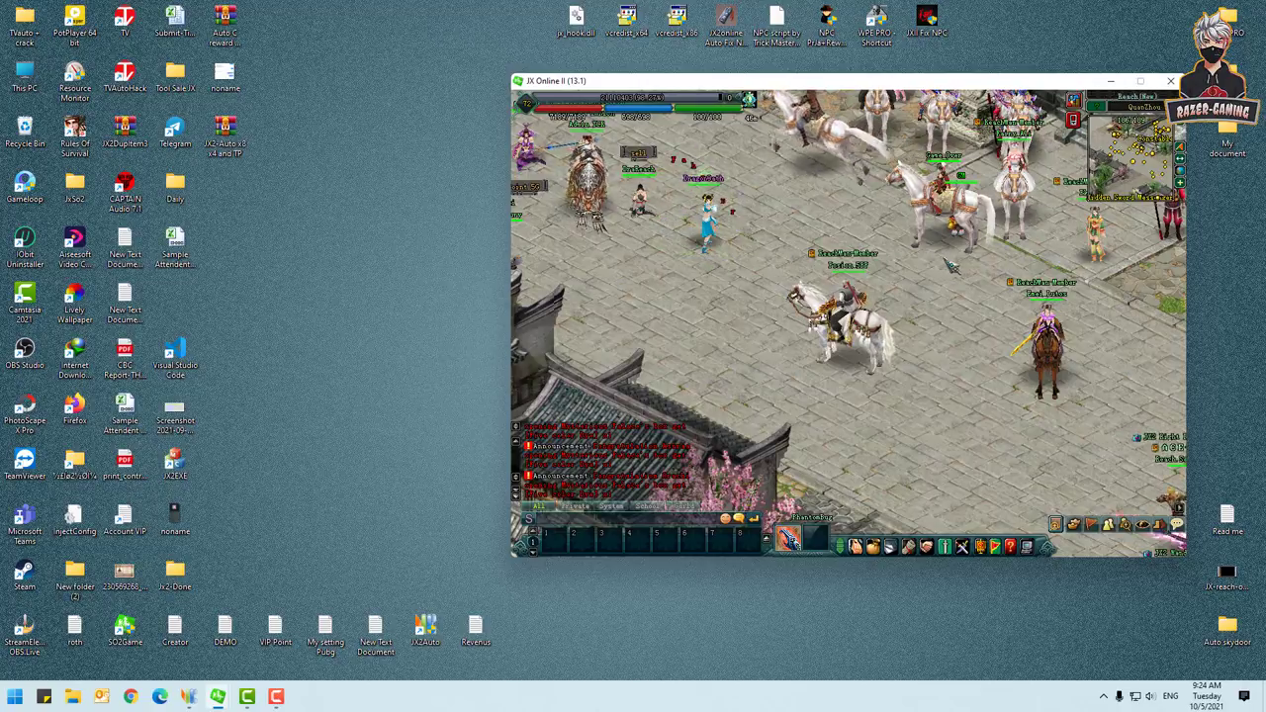
left_click(1112, 82)
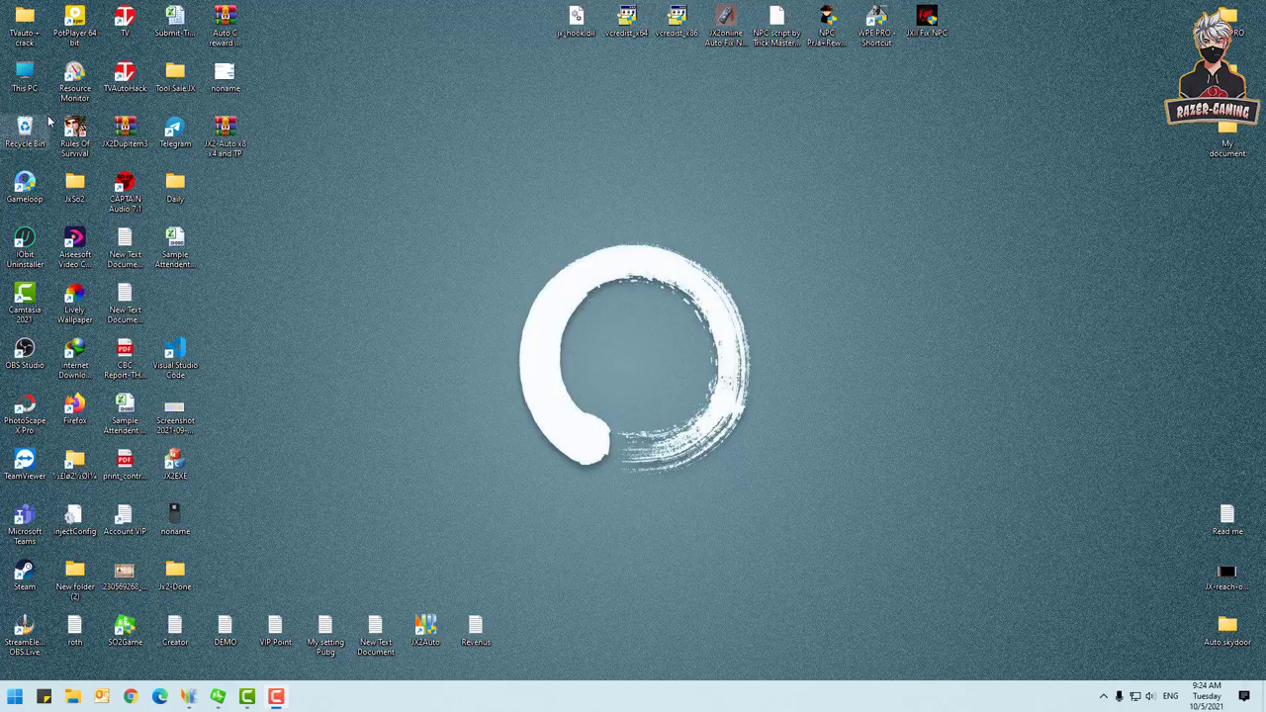
double_click(27, 81)
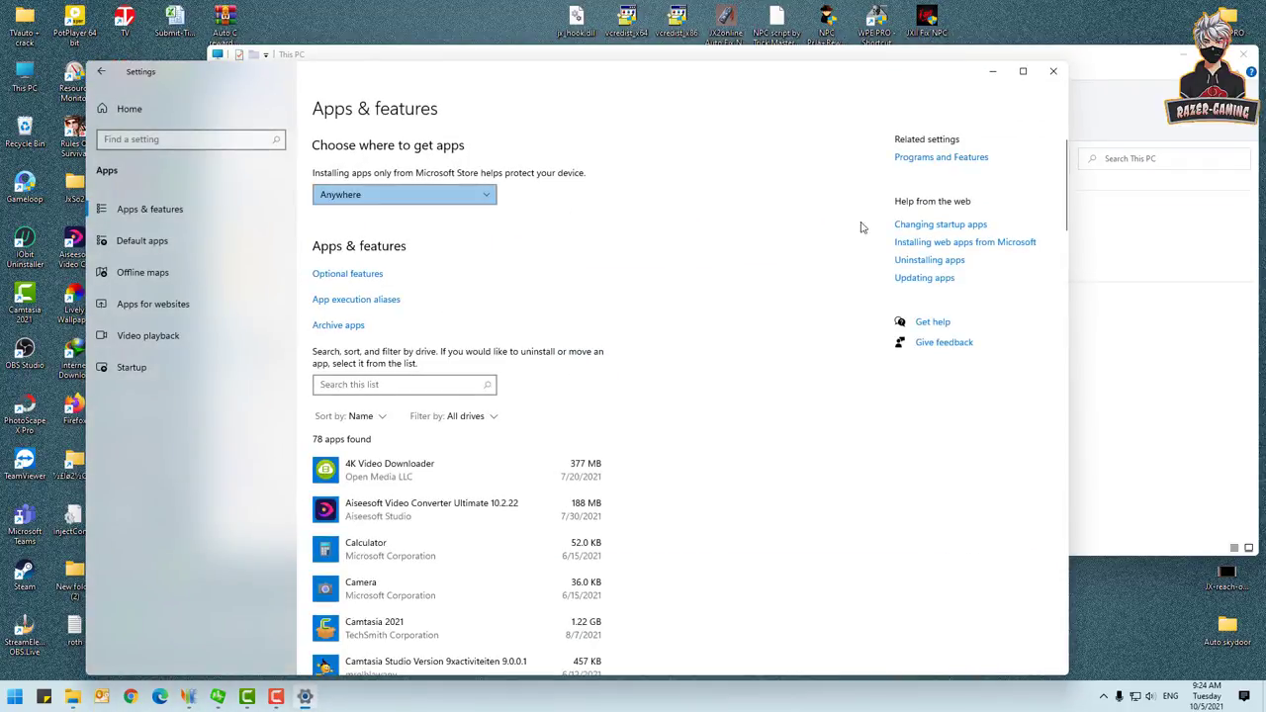
left_click(941, 157)
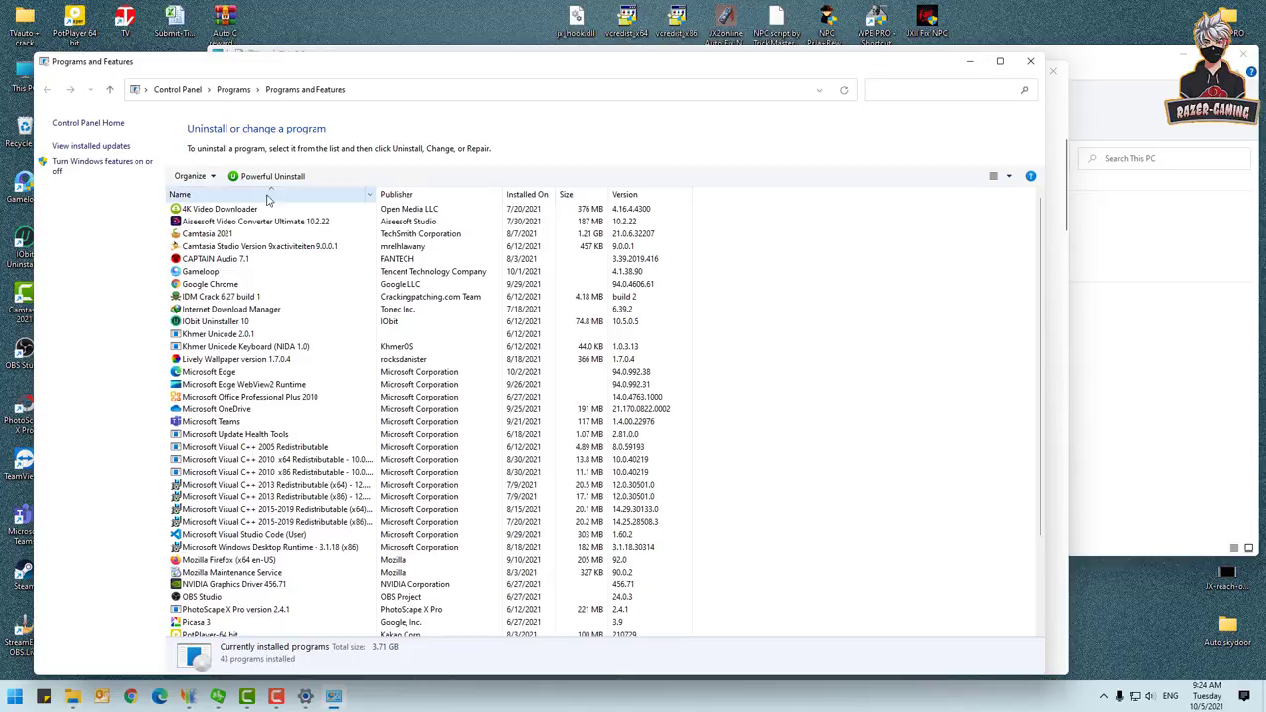
left_click(119, 170)
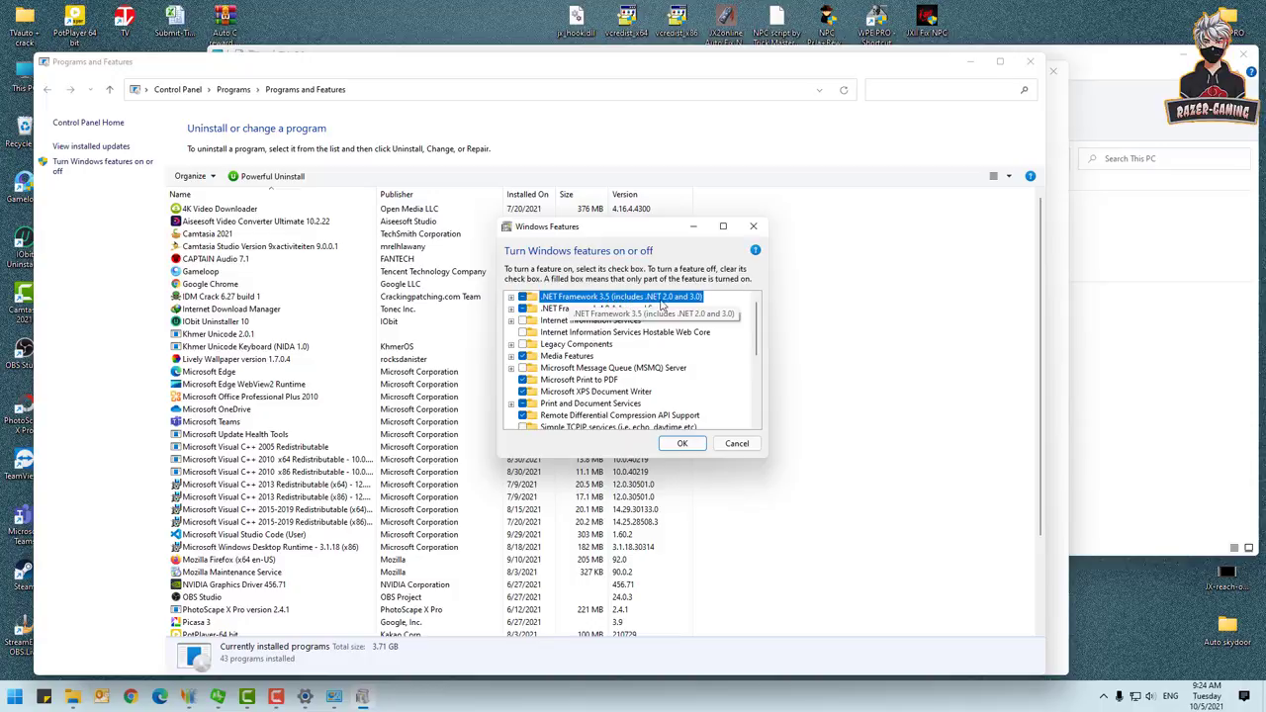
left_click(682, 443)
Step: Close the Programs and Features, Settings and This PC windows
left_click(1030, 62)
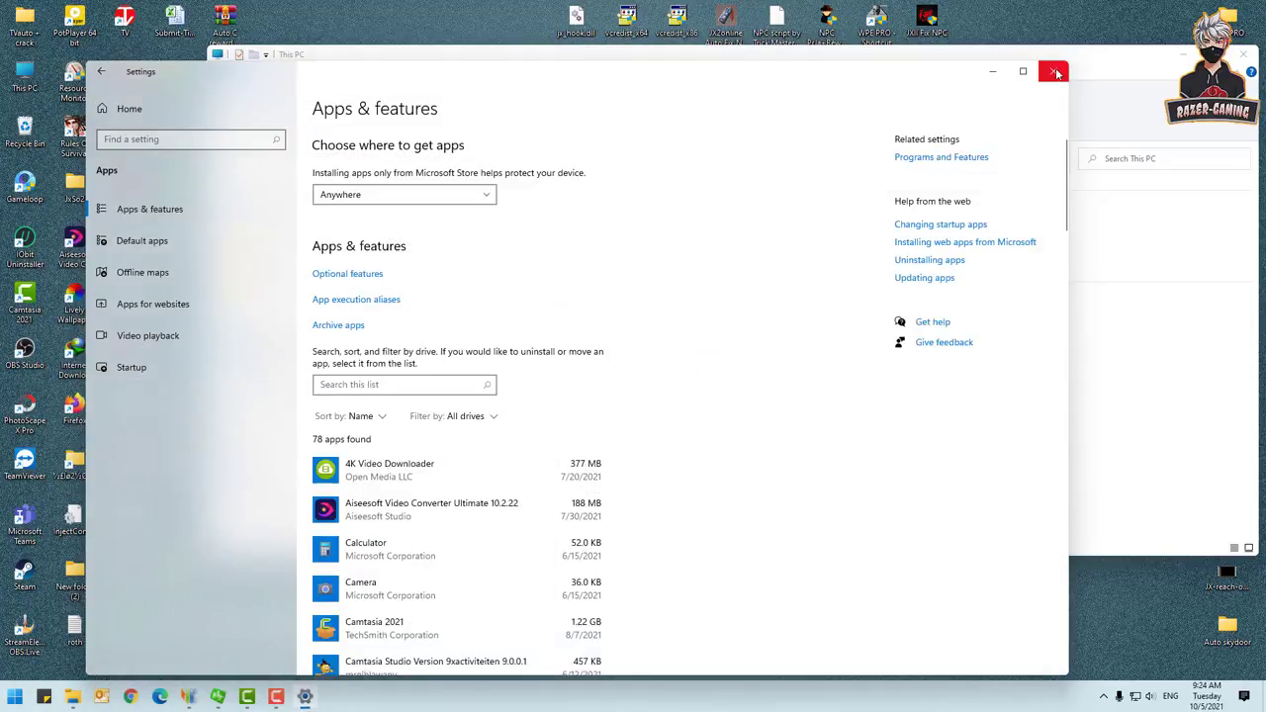
left_click(1056, 72)
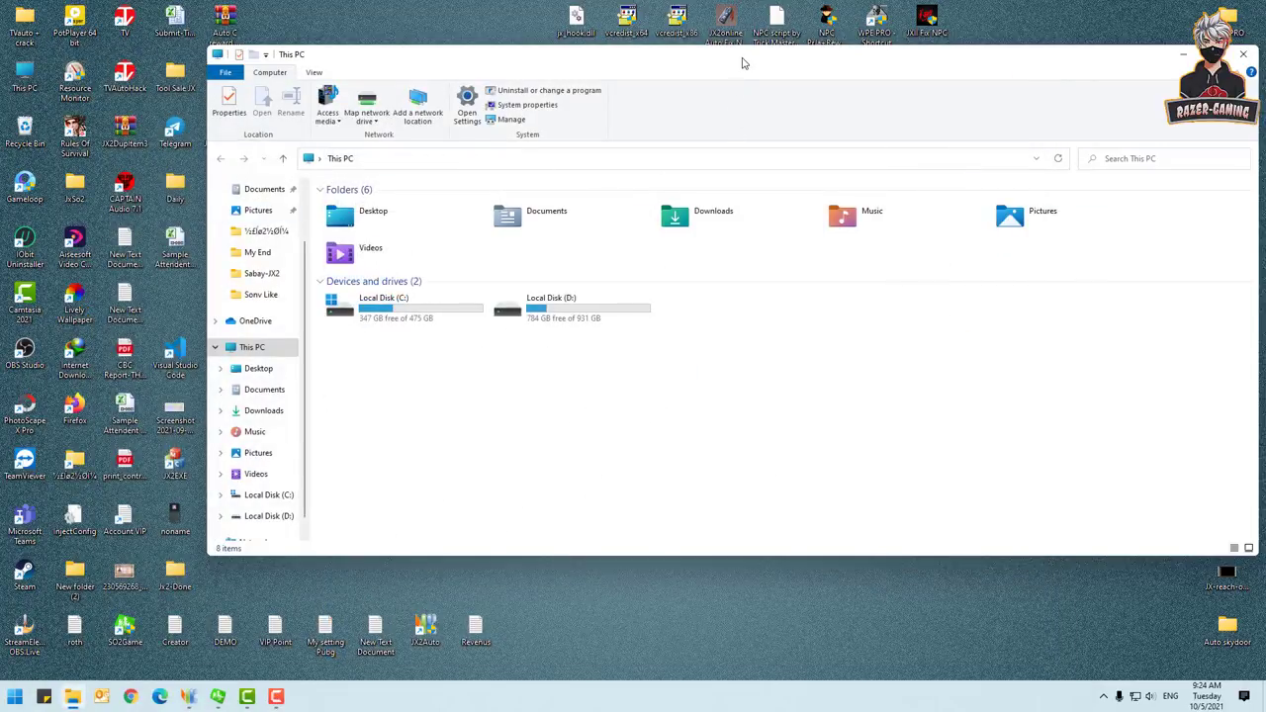
left_click_drag(744, 62, 414, 203)
left_click(914, 194)
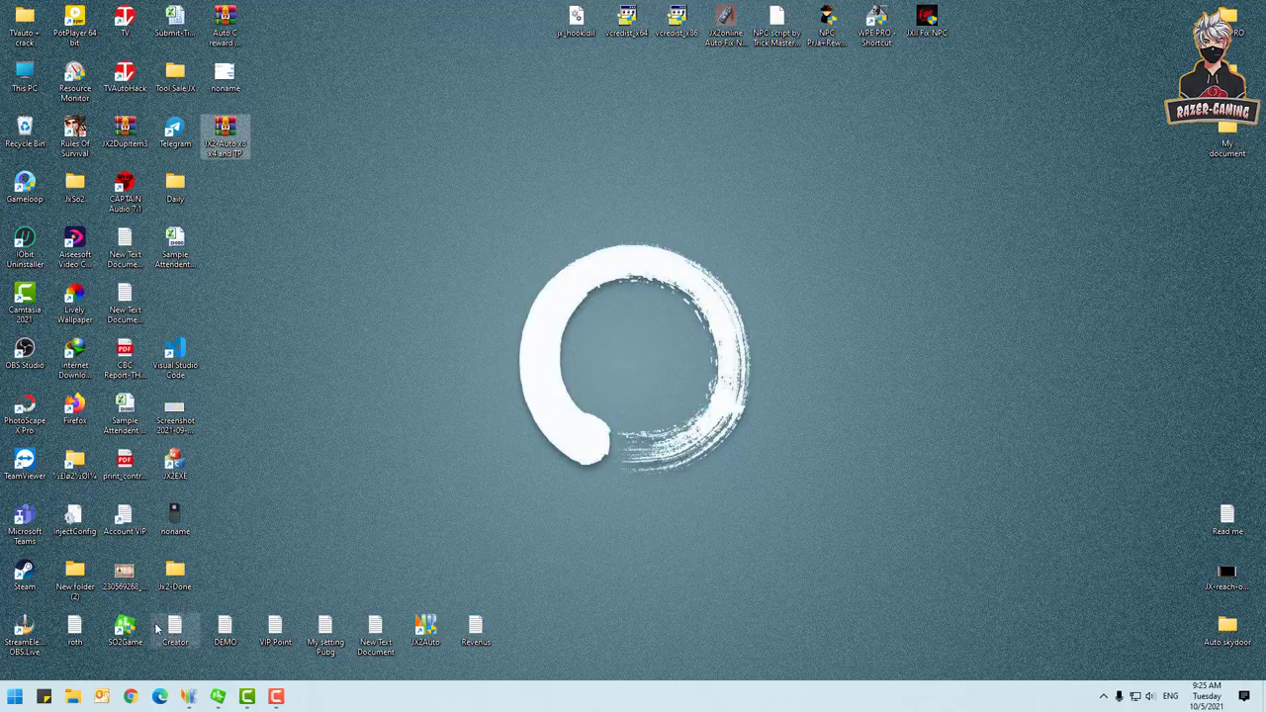
Step: Open the file location of the SO2Game desktop shortcut and close the shortcut's properties
right_click(127, 633)
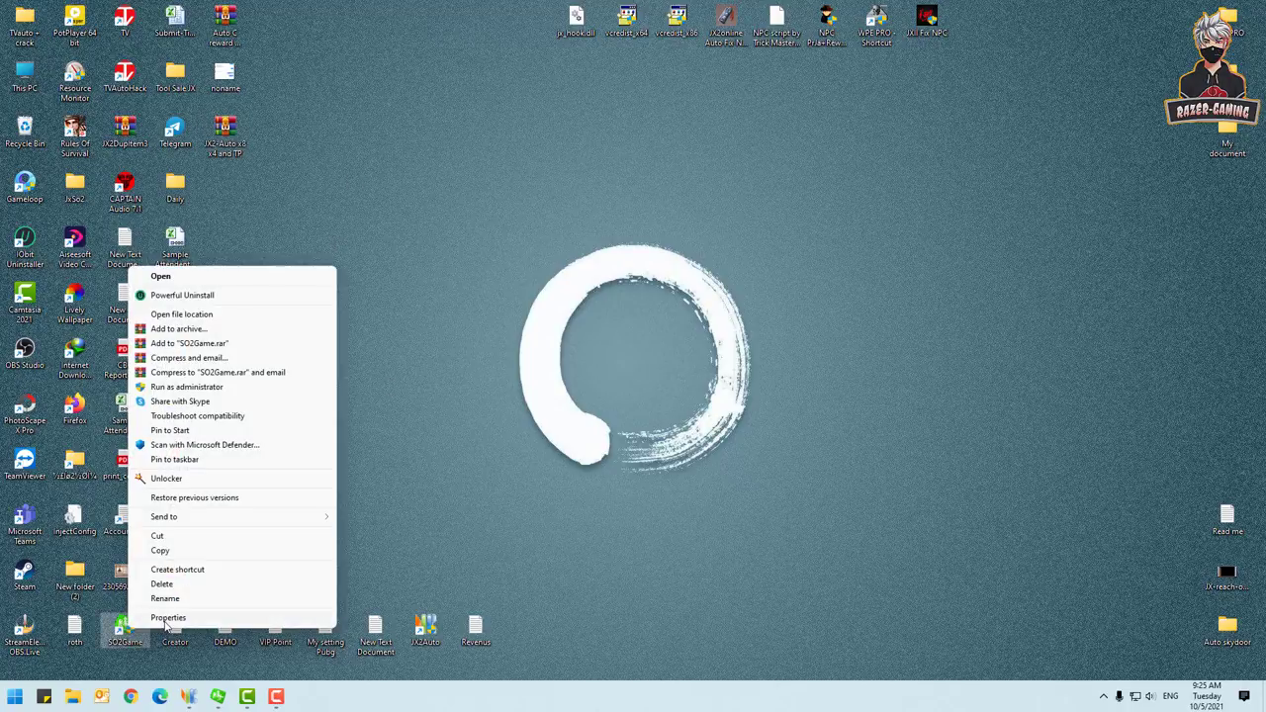
left_click(167, 617)
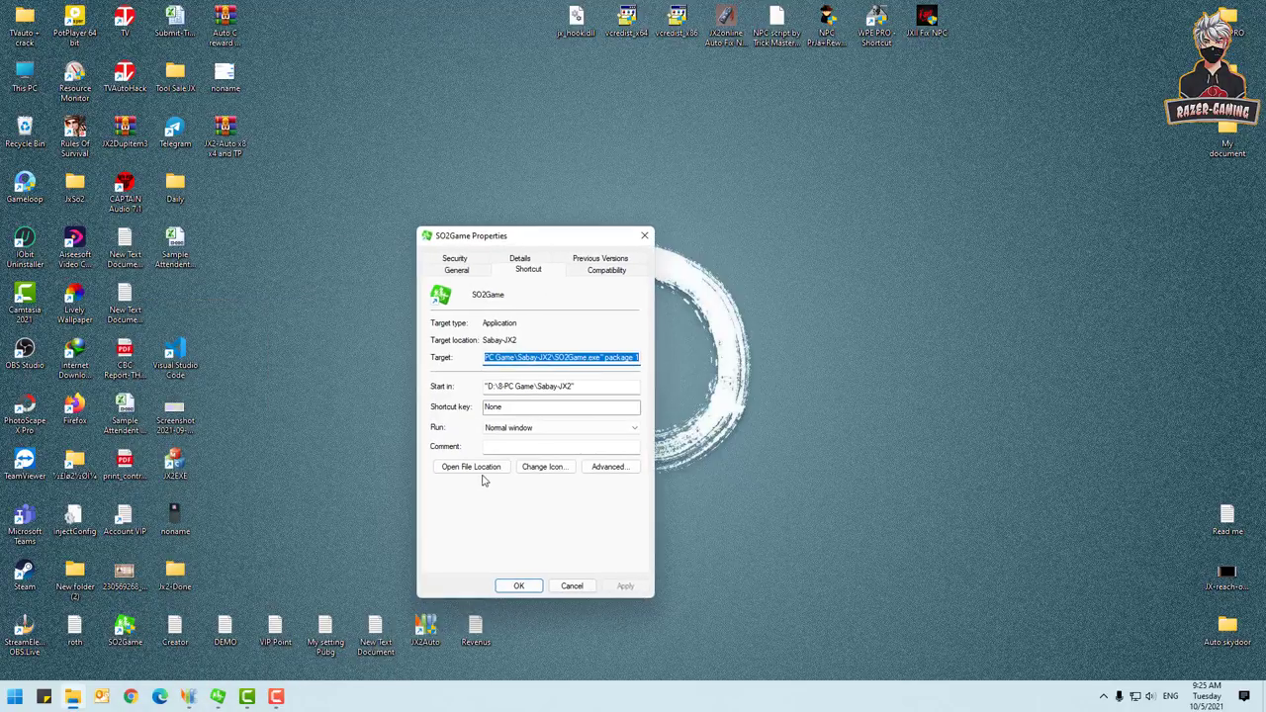
left_click(472, 469)
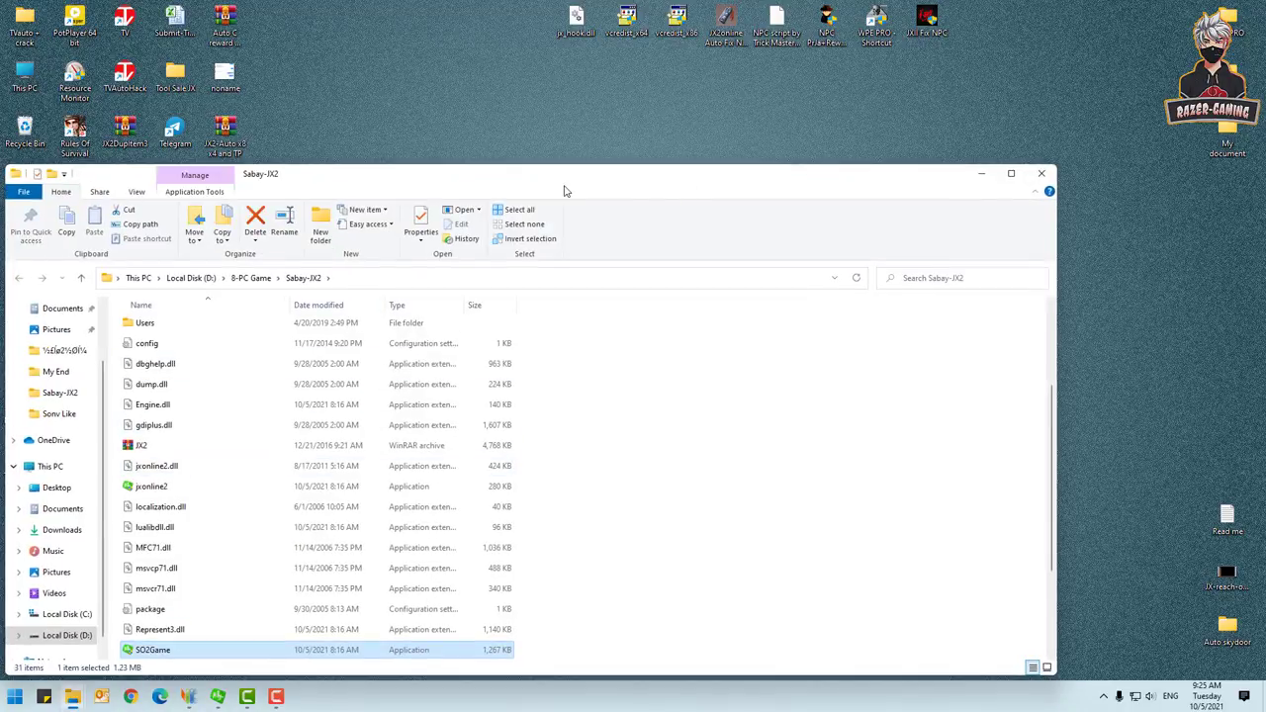
left_click_drag(417, 188, 778, 126)
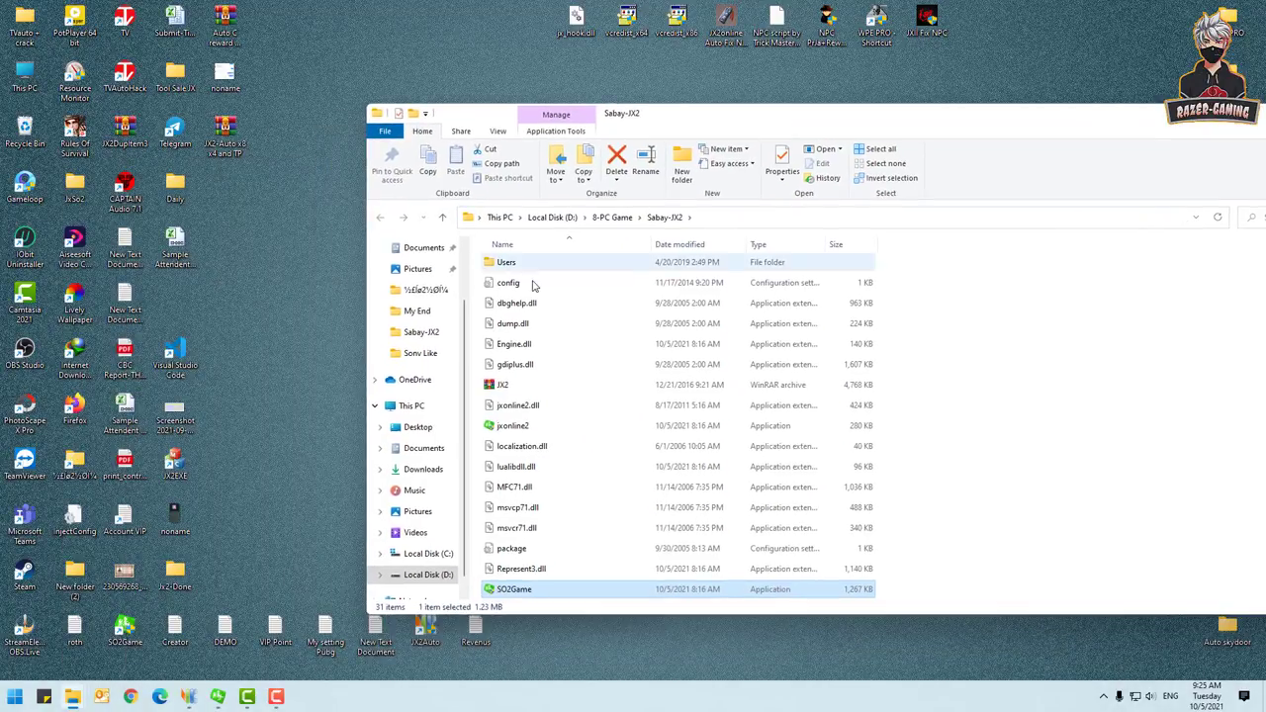
left_click_drag(676, 114, 823, 96)
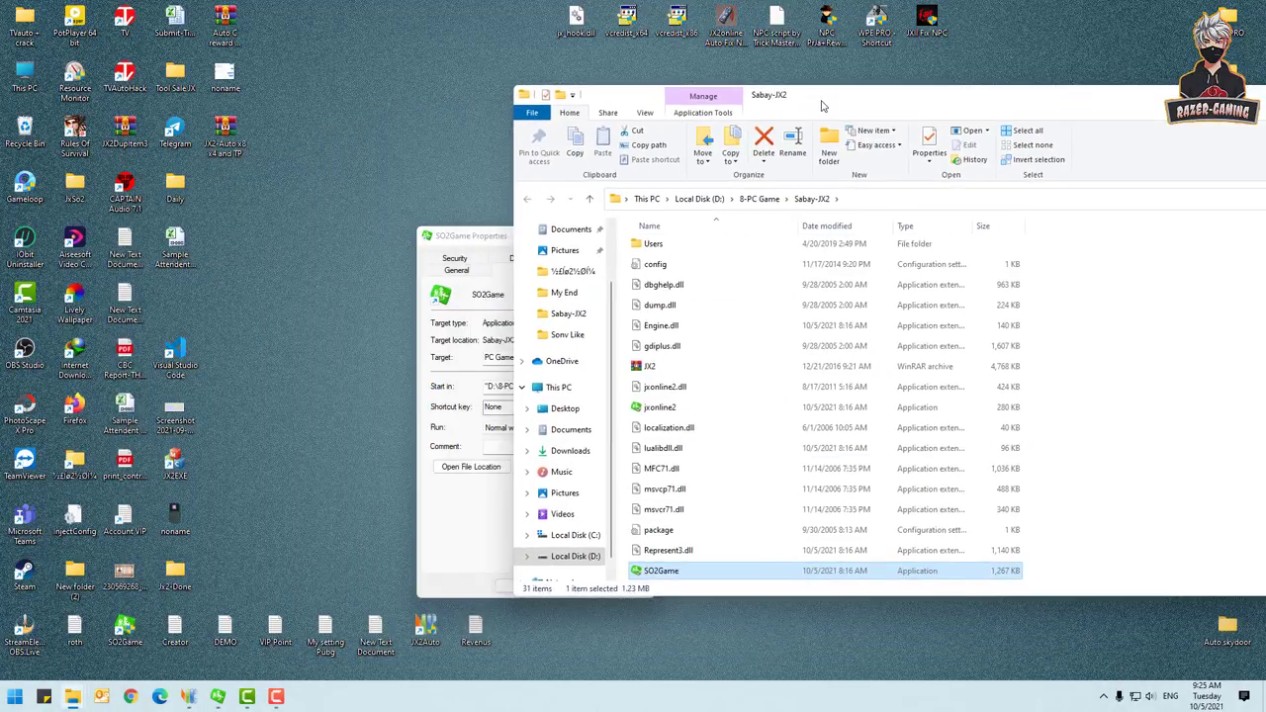
left_click_drag(508, 233, 219, 304)
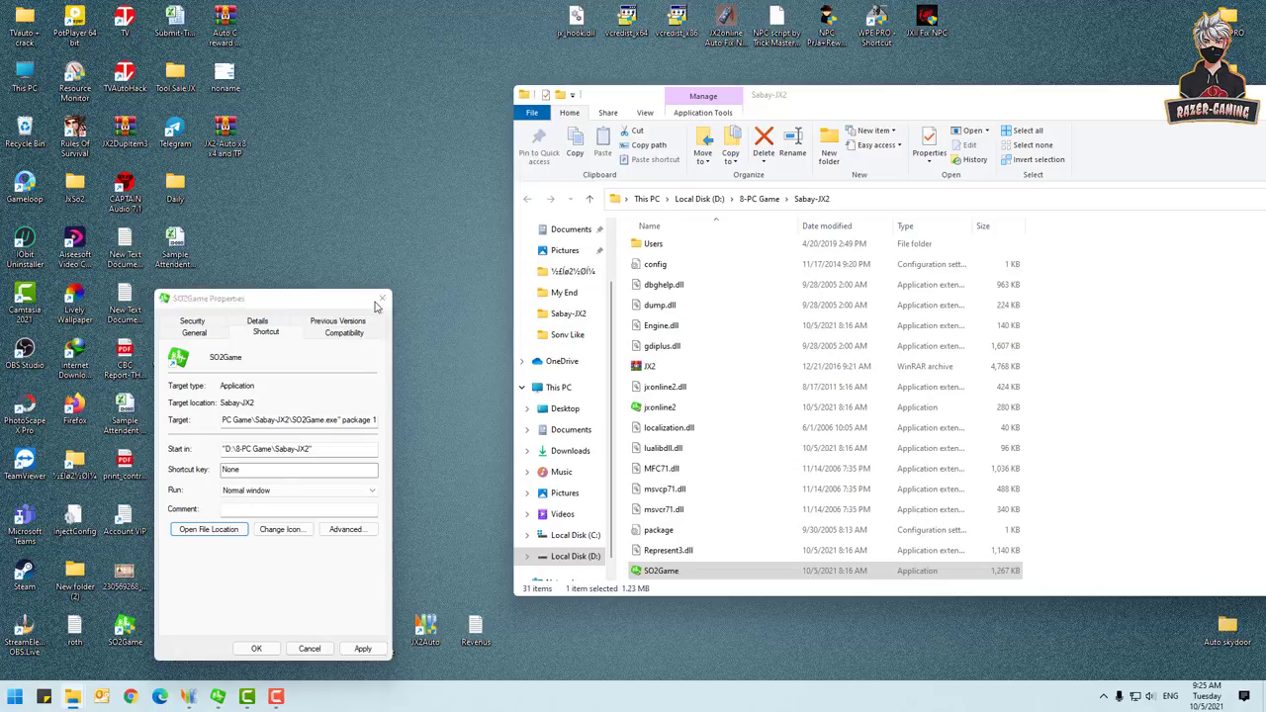
left_click(382, 298)
left_click_drag(818, 107, 752, 62)
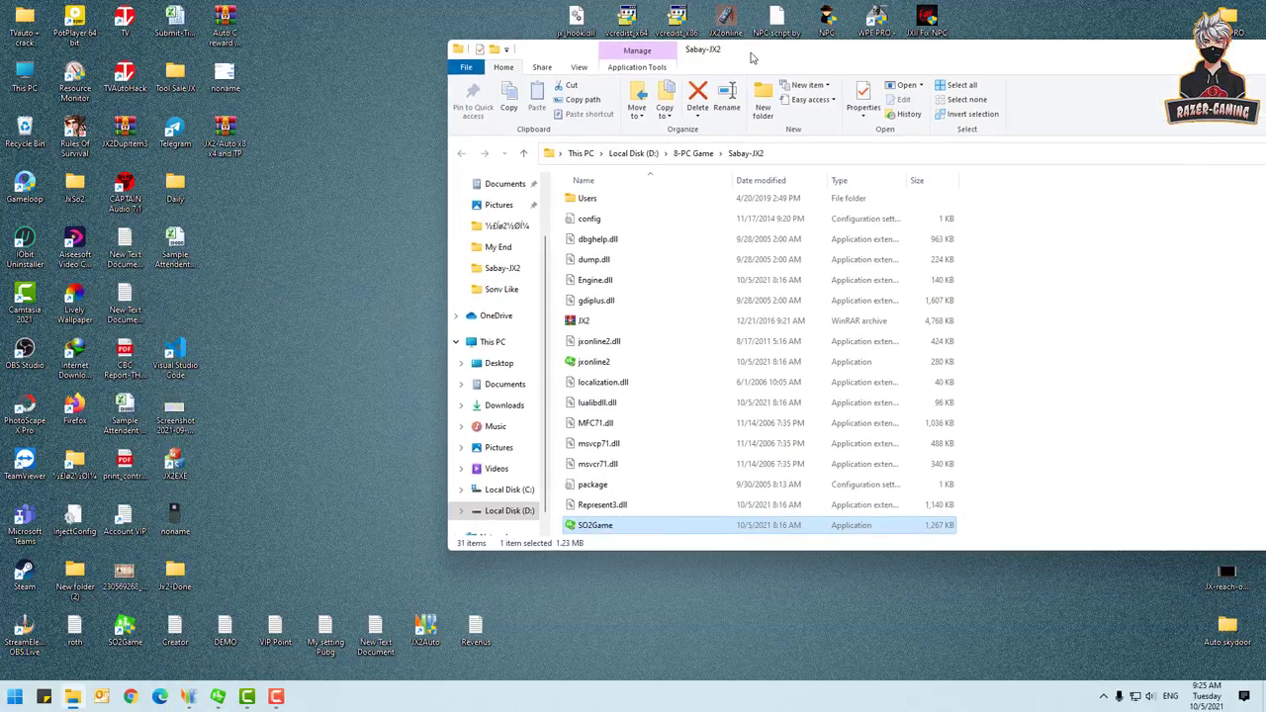
Step: Extract the desktop archive "JX2-Auto x8 x4 and TP" into its own folder and open that folder beside the Sabay-JX2 folder
left_click(226, 140)
right_click(227, 142)
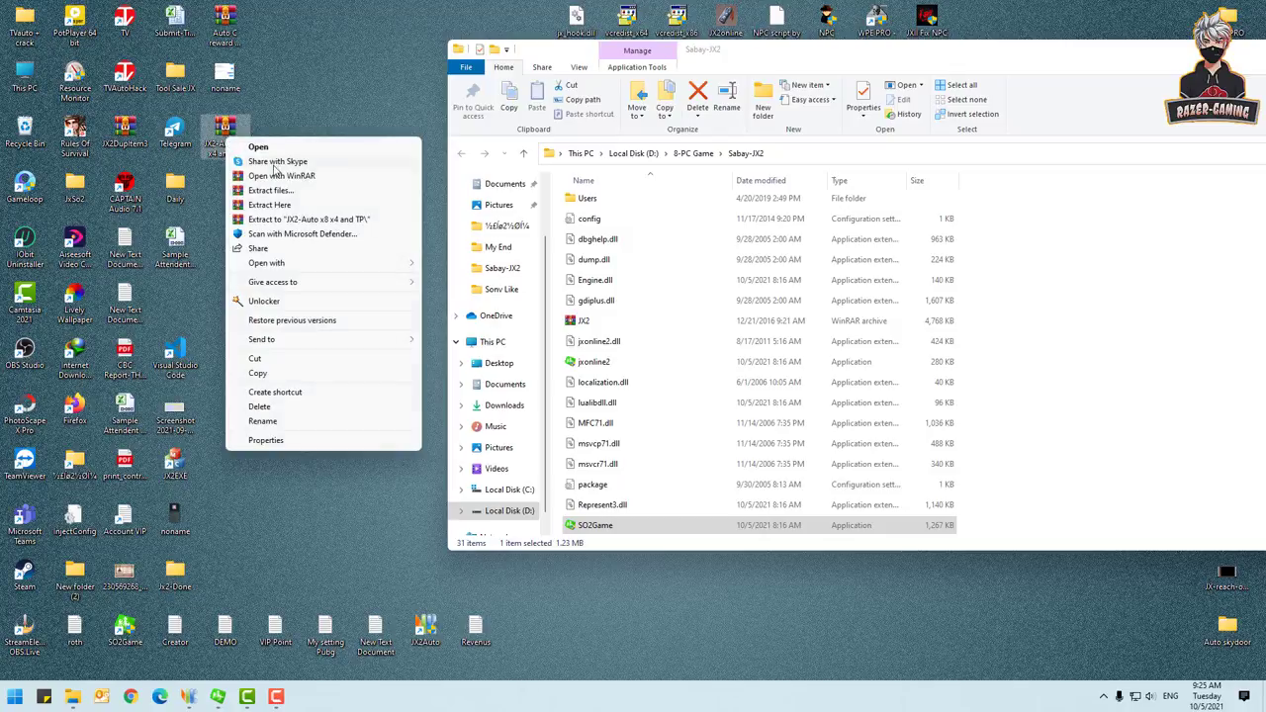
left_click(277, 226)
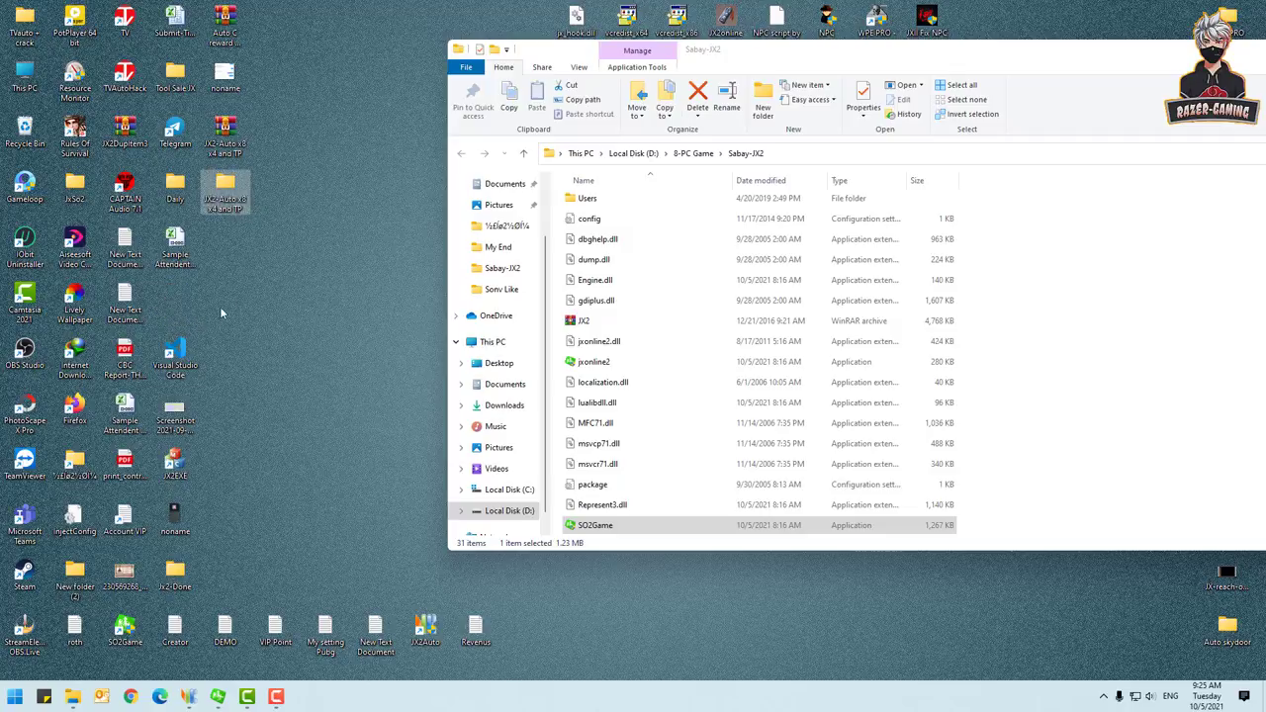
double_click(222, 191)
left_click_drag(1056, 326, 443, 434)
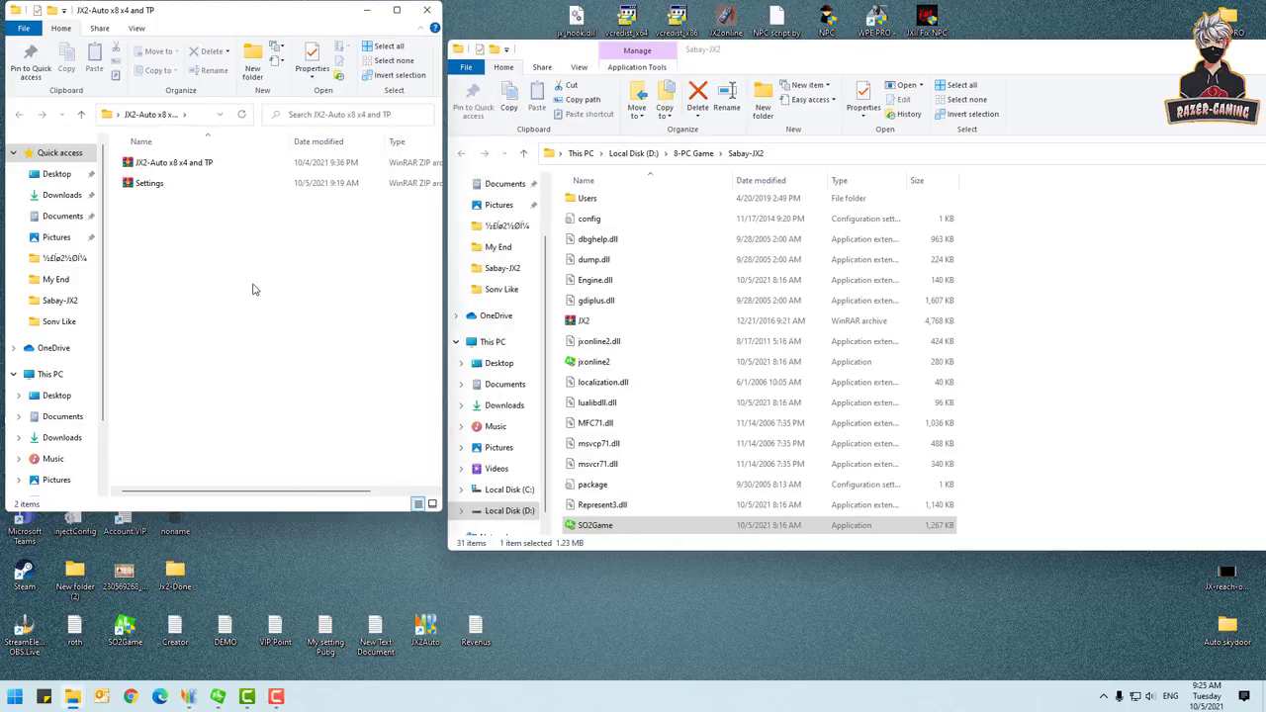
Step: Extract the Settings archive into its own folder and move the extracted Settings folder into the Sabay-JX2 game folder
right_click(146, 188)
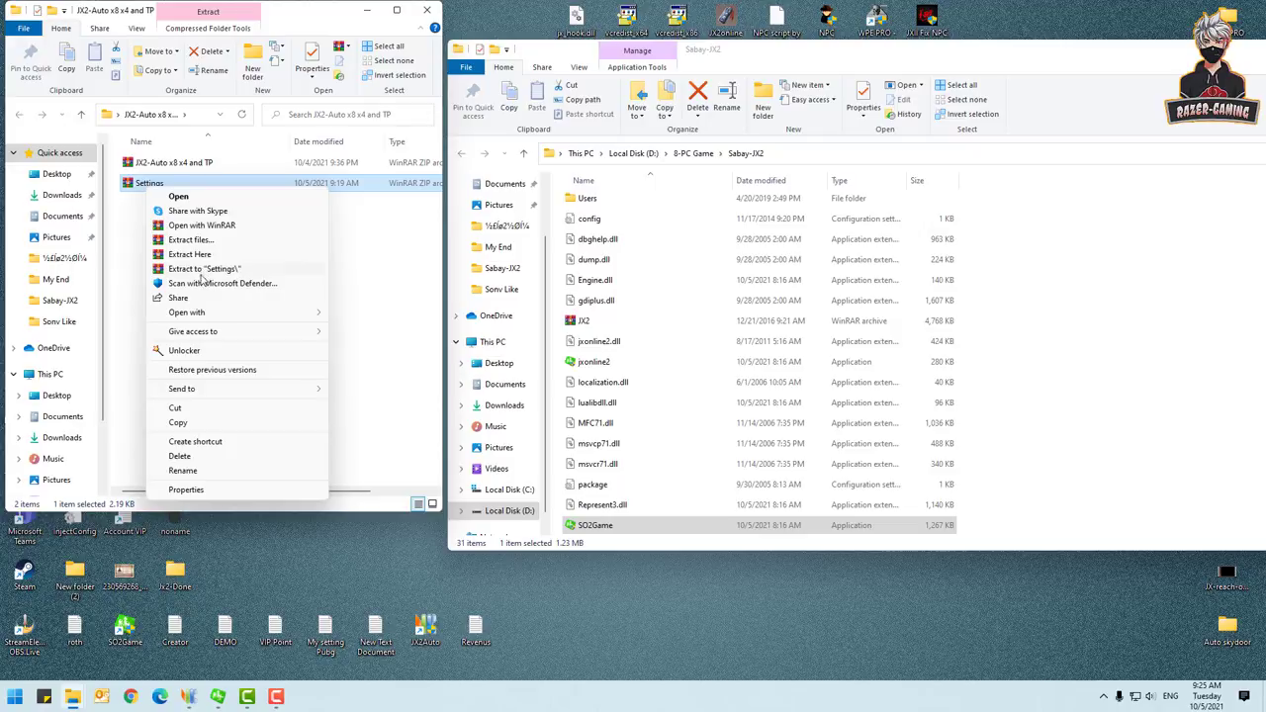
left_click(201, 269)
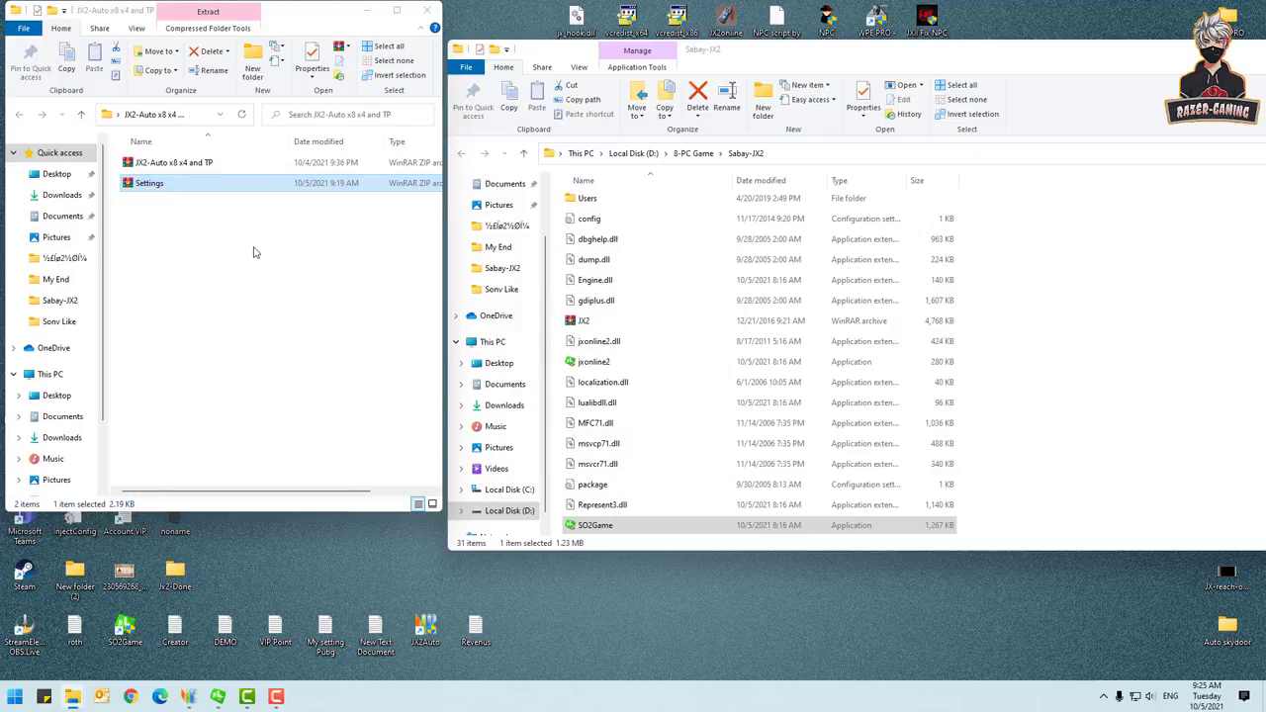
left_click(148, 162)
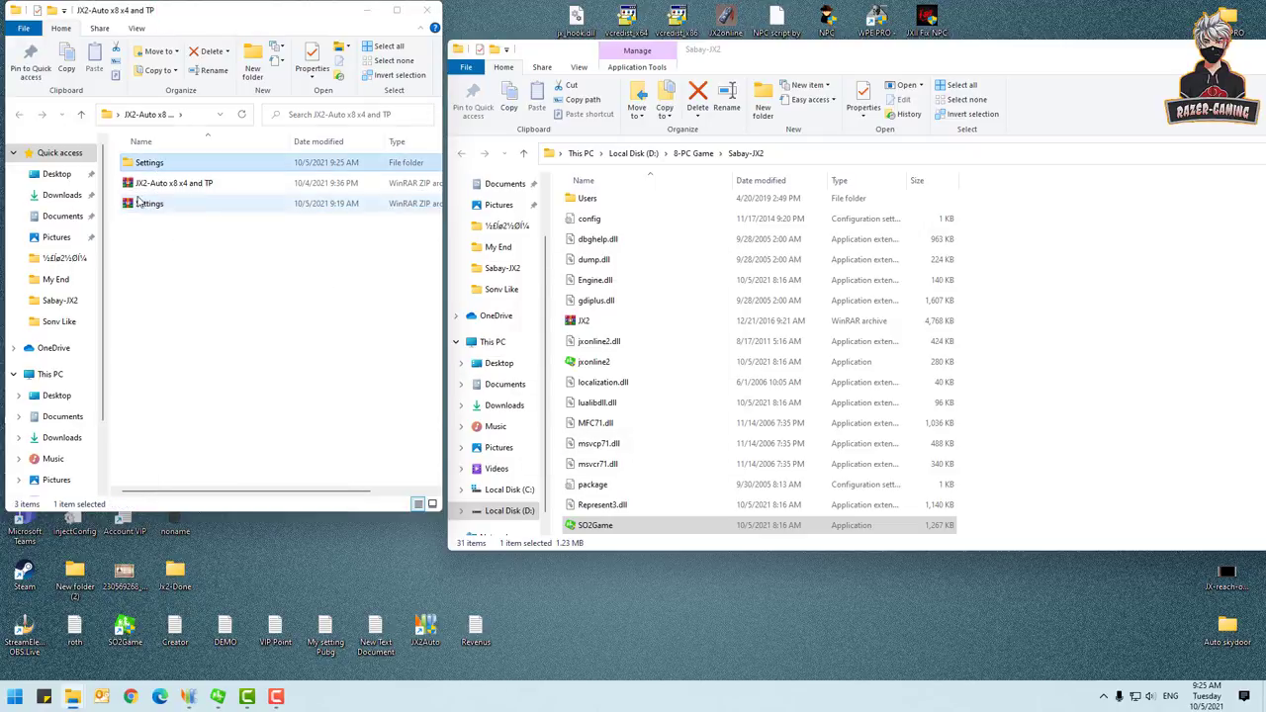
right_click(154, 169)
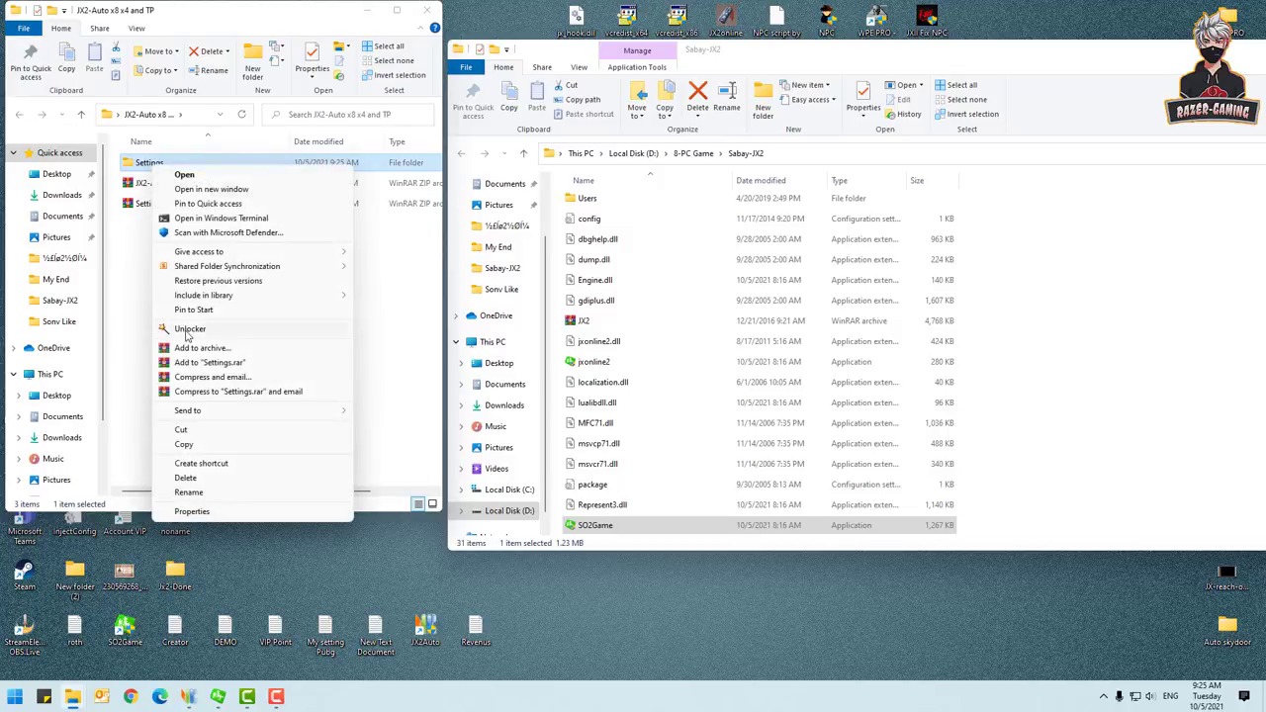
left_click(181, 431)
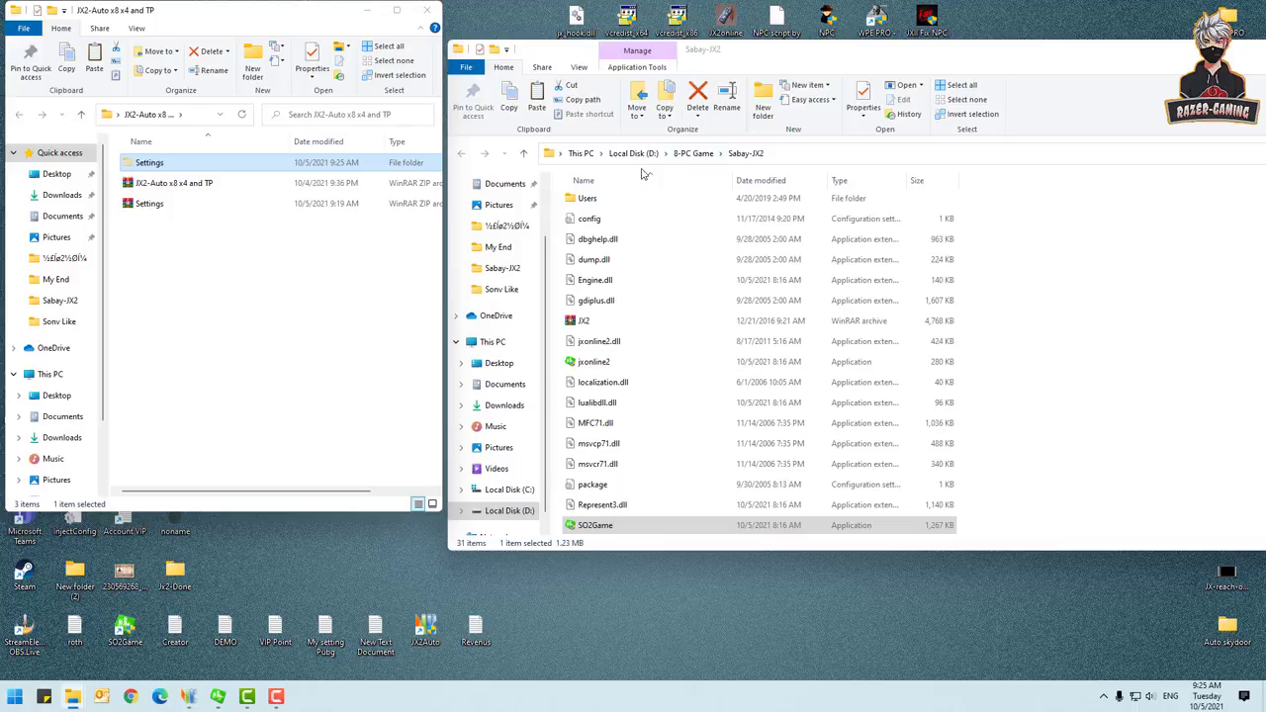
left_click(1034, 287)
scroll(1019, 285, "up", 3)
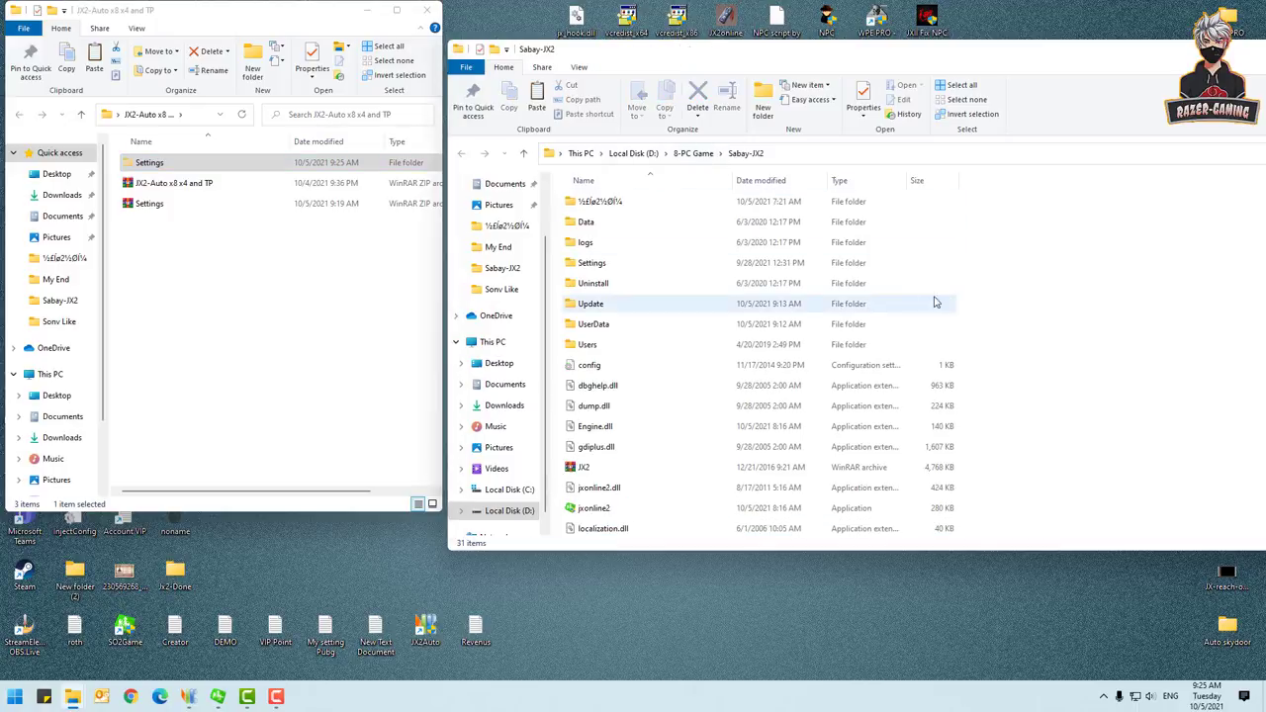
left_click(635, 263)
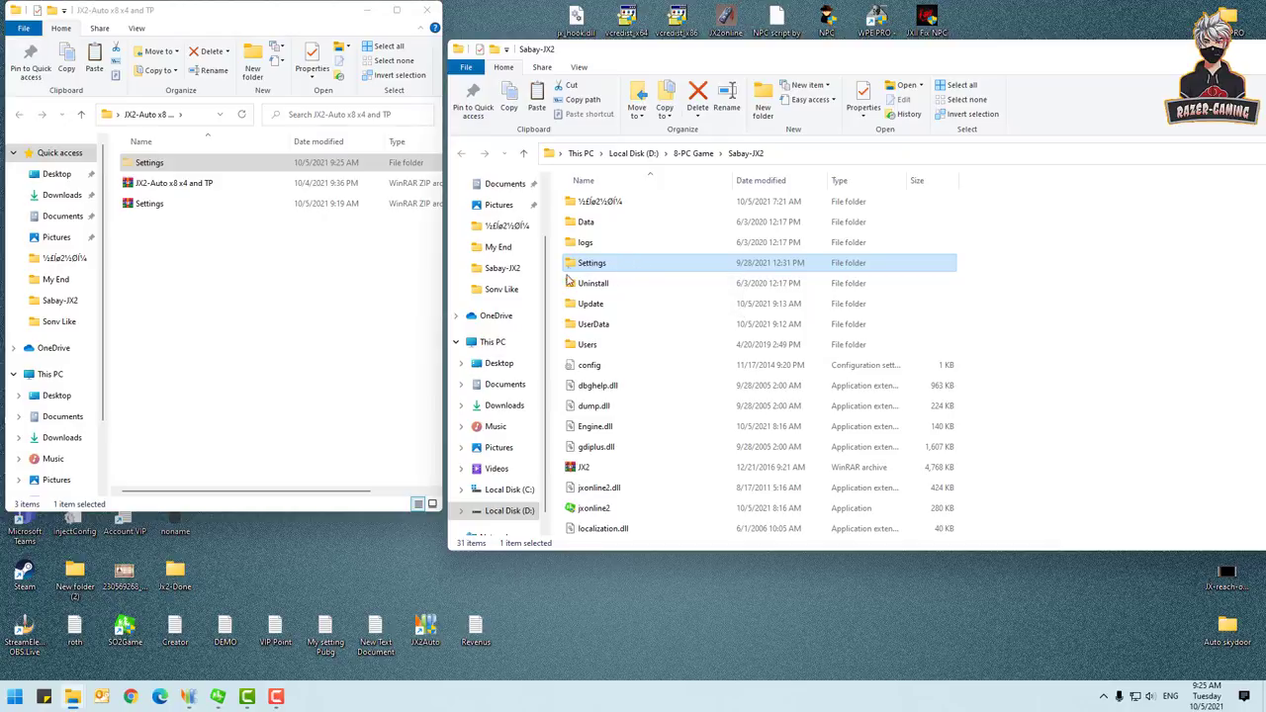
right_click(1074, 259)
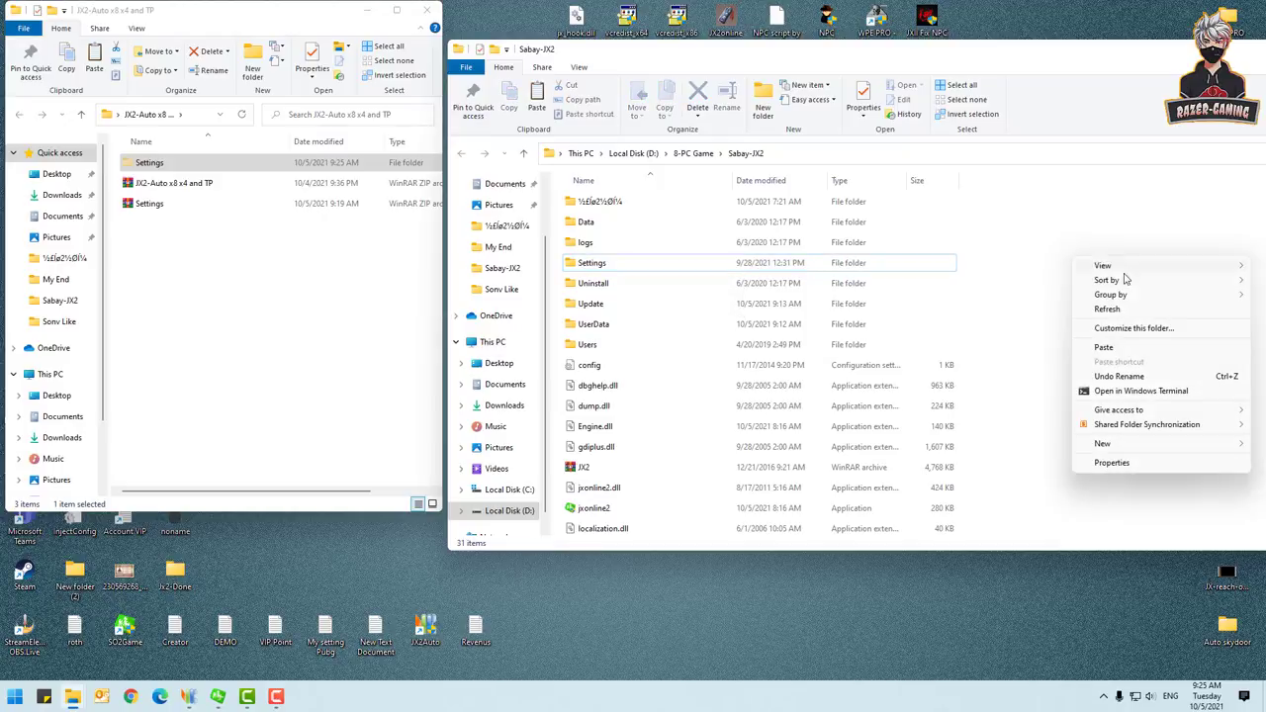
left_click(1113, 350)
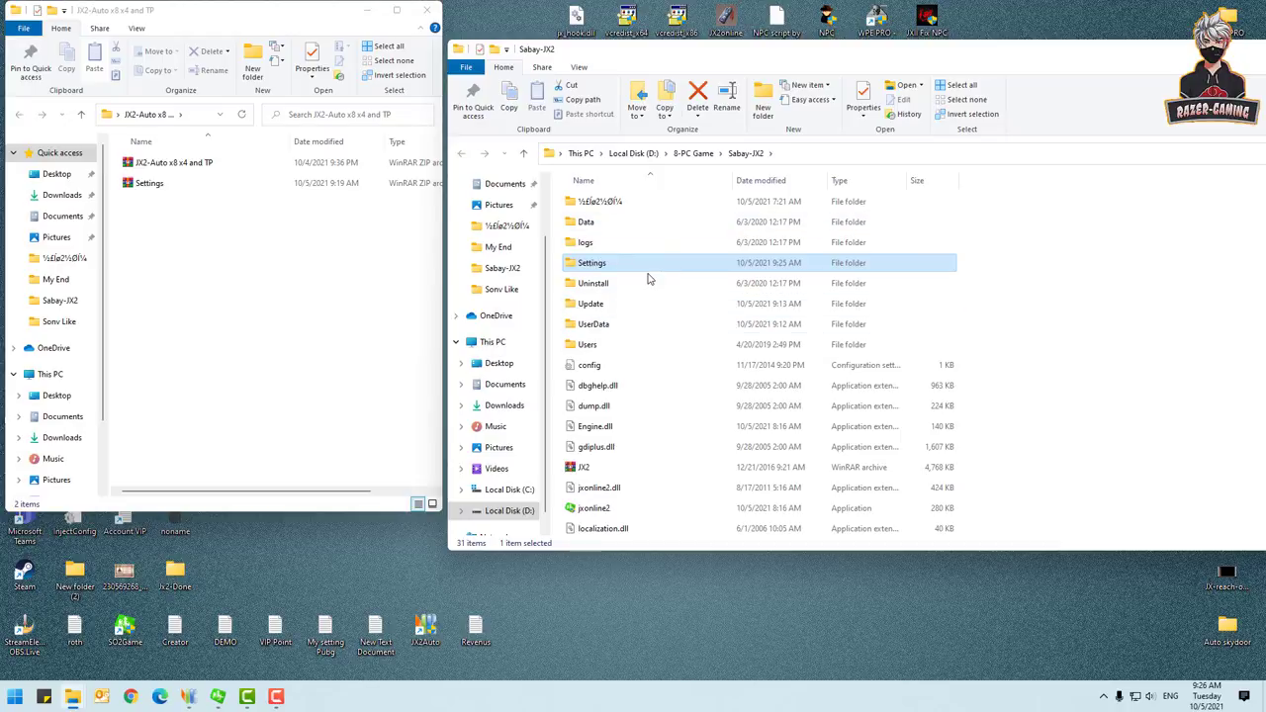
Step: Refresh the Sabay-JX2 game folder and close its window
right_click(1094, 237)
right_click(1087, 257)
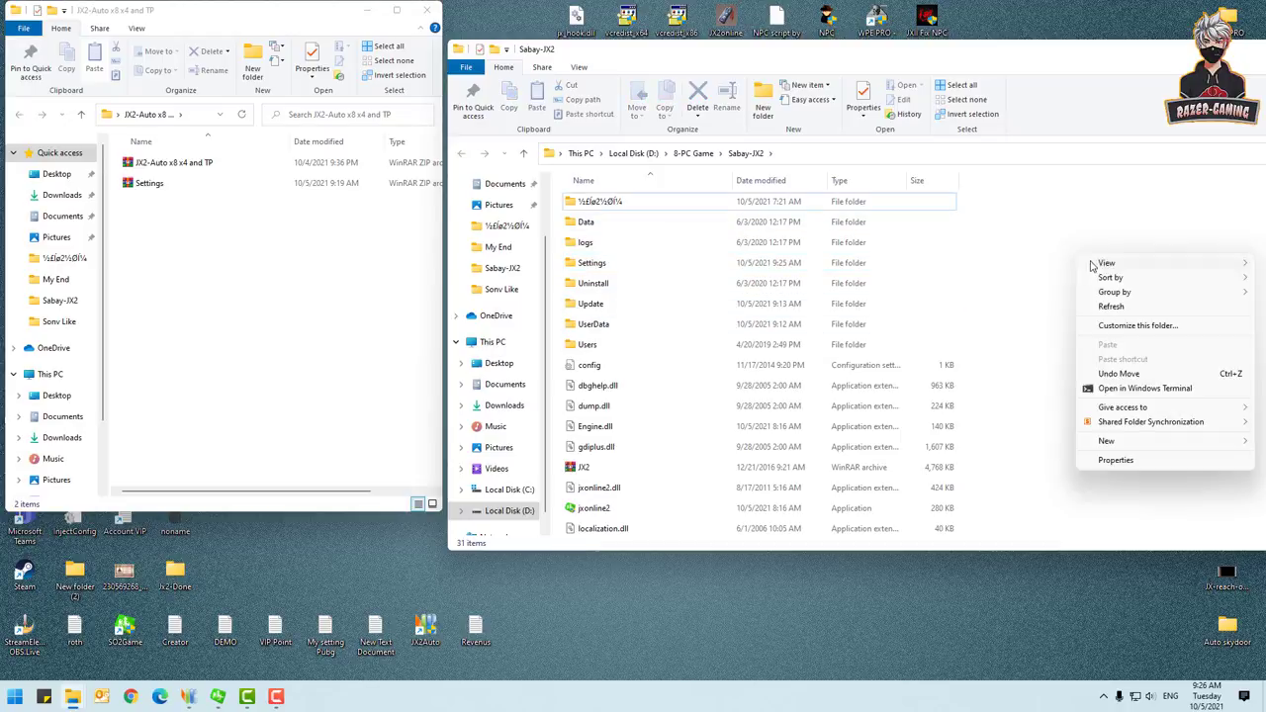
right_click(1074, 269)
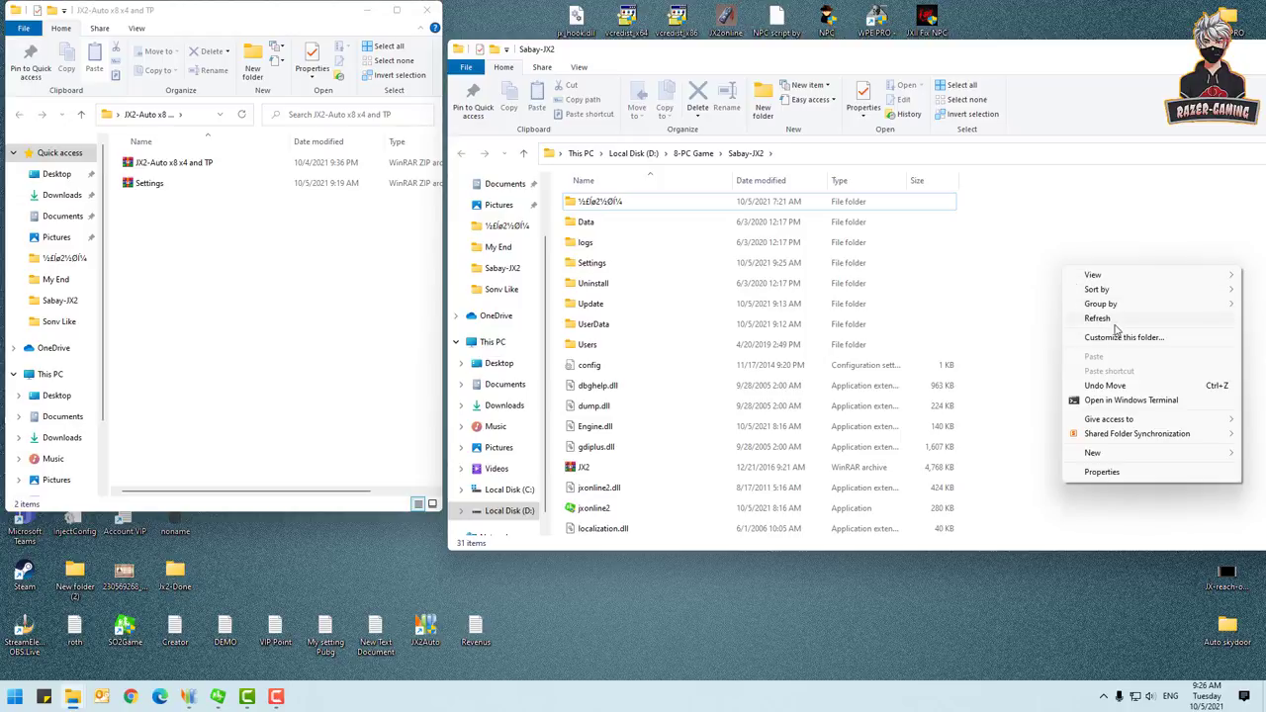
left_click(1114, 324)
left_click_drag(860, 53, 412, 223)
left_click(1017, 219)
Step: Extract the inner "JX2-Auto x8 x4 and TP" ZIP archive into a folder of the same name
left_click_drag(250, 15, 699, 49)
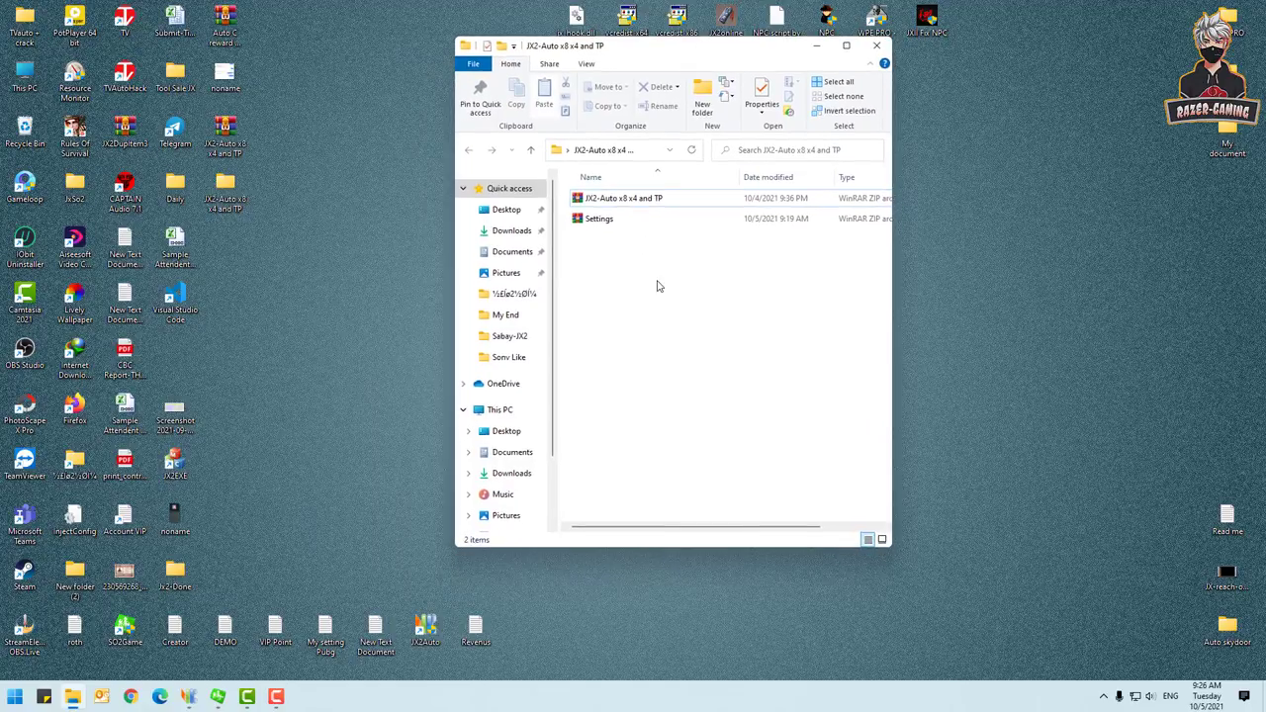
right_click(599, 205)
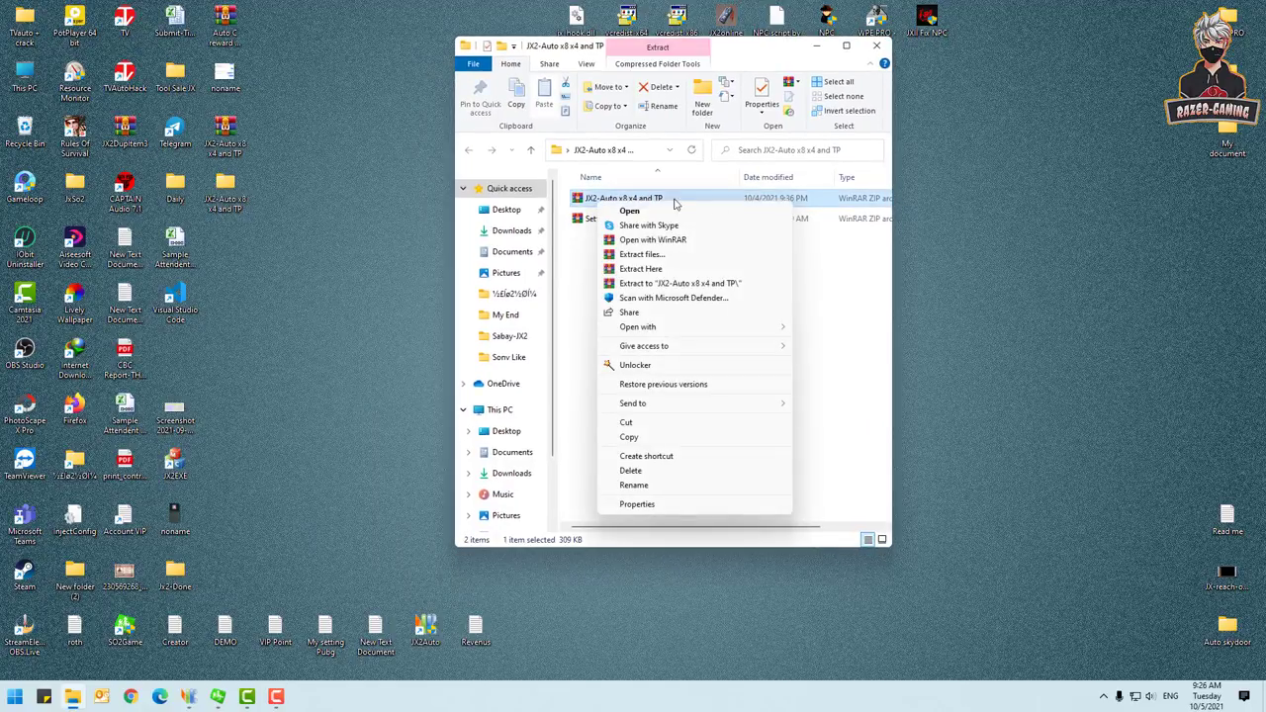
left_click(643, 284)
left_click_drag(746, 57, 291, 49)
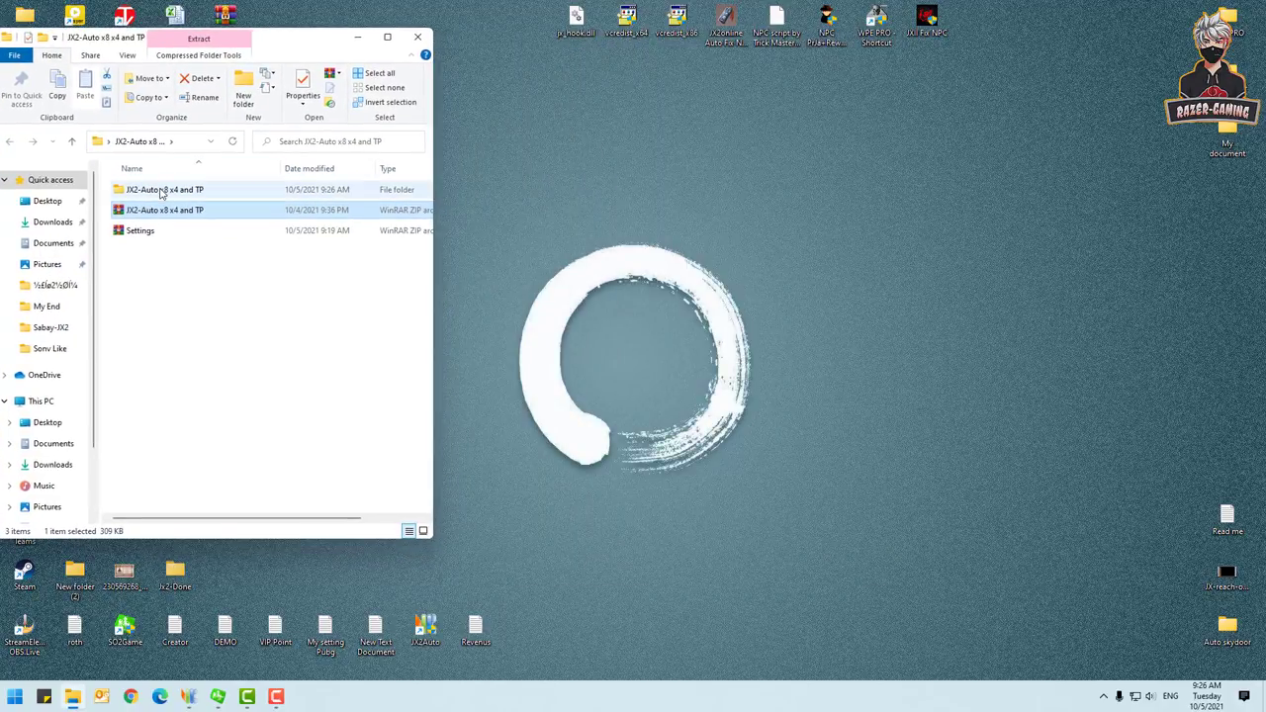
Step: Open the innermost extracted "JX2-Auto x8 x4 and TP" folder containing the JX2-Beta application
double_click(162, 192)
left_click(156, 193)
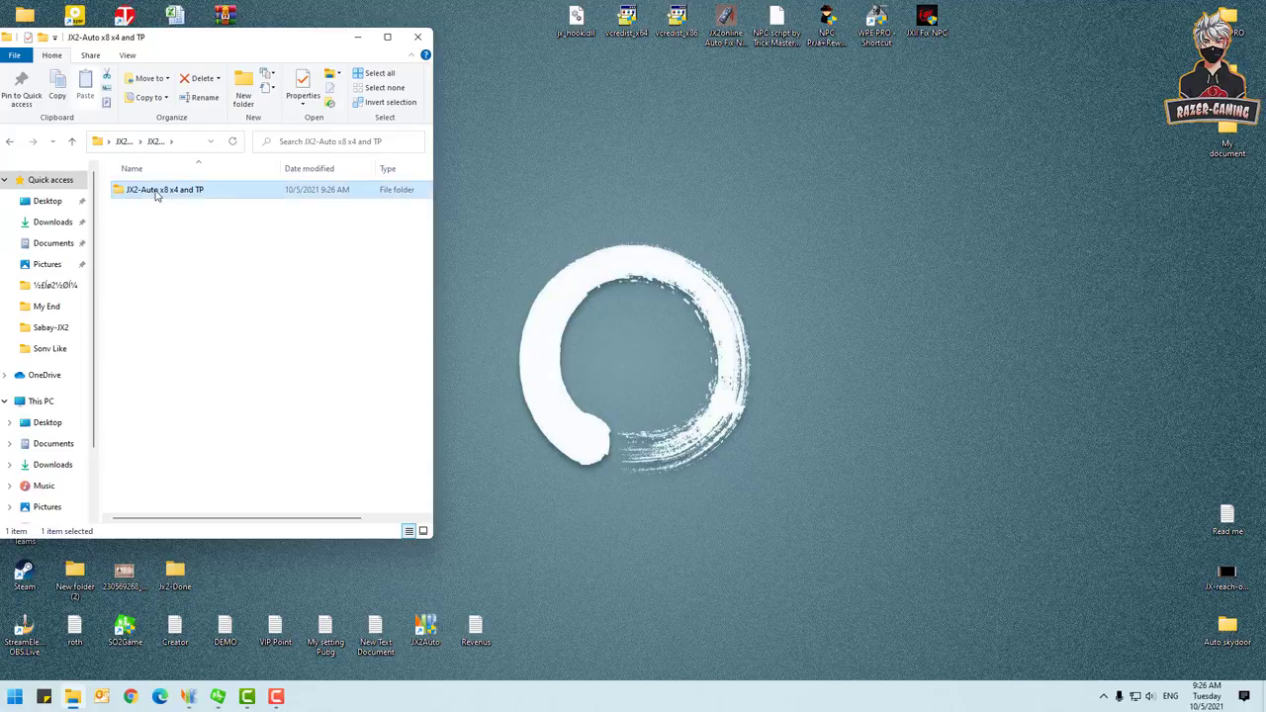
double_click(156, 193)
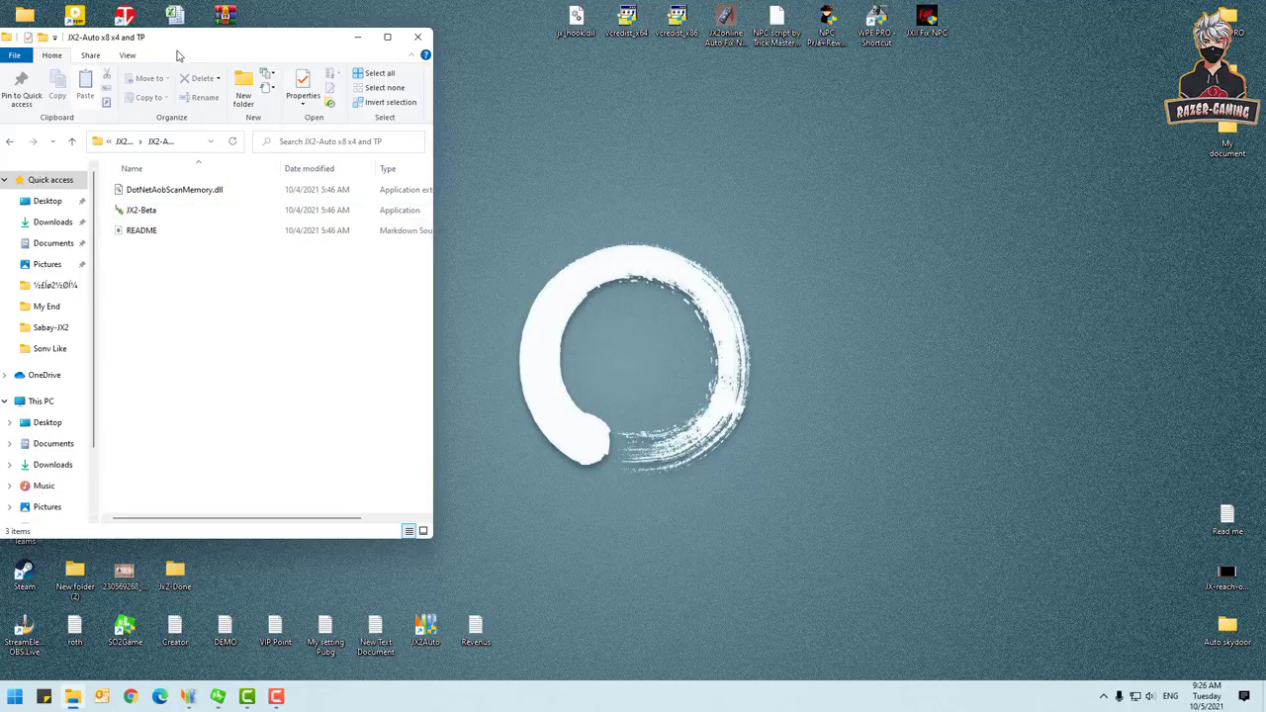
left_click_drag(178, 57, 340, 41)
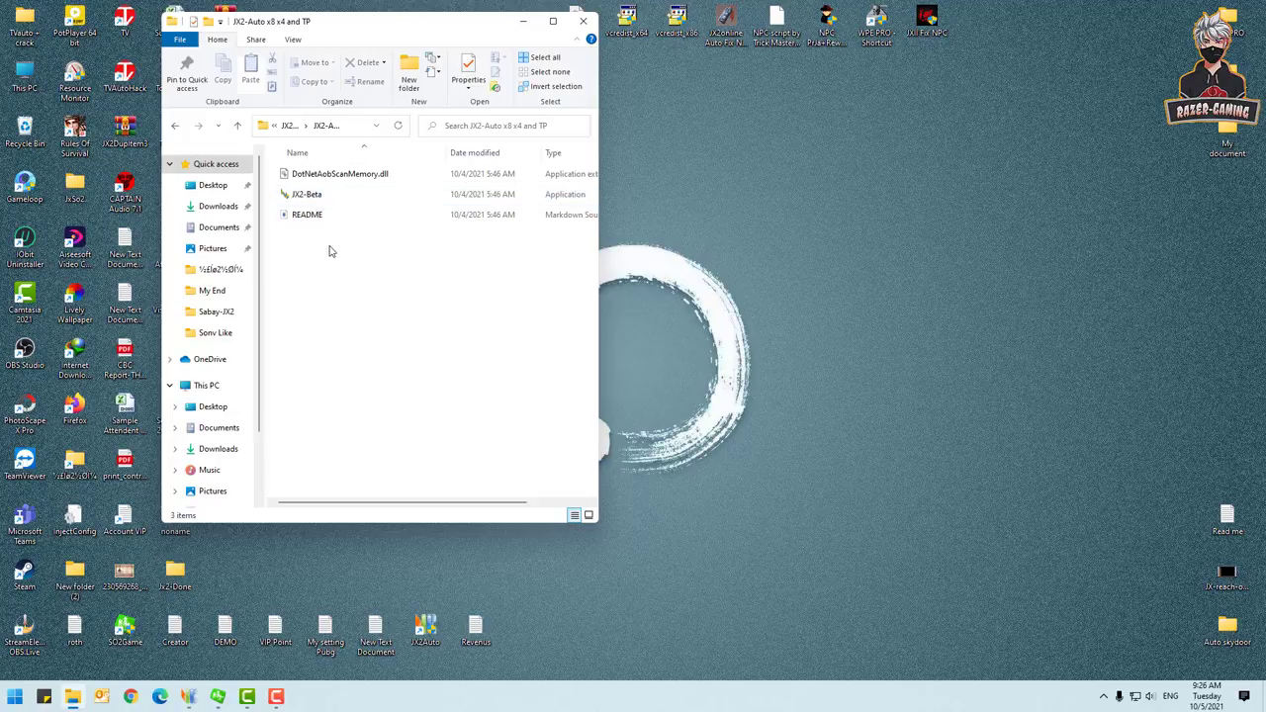
Step: Copy the DotNetAobScanMemory.dll, JX2-Beta and README files from the extracted "JX2-Auto x8 x4 and TP" folder
left_click_drag(330, 246, 302, 175)
right_click(301, 175)
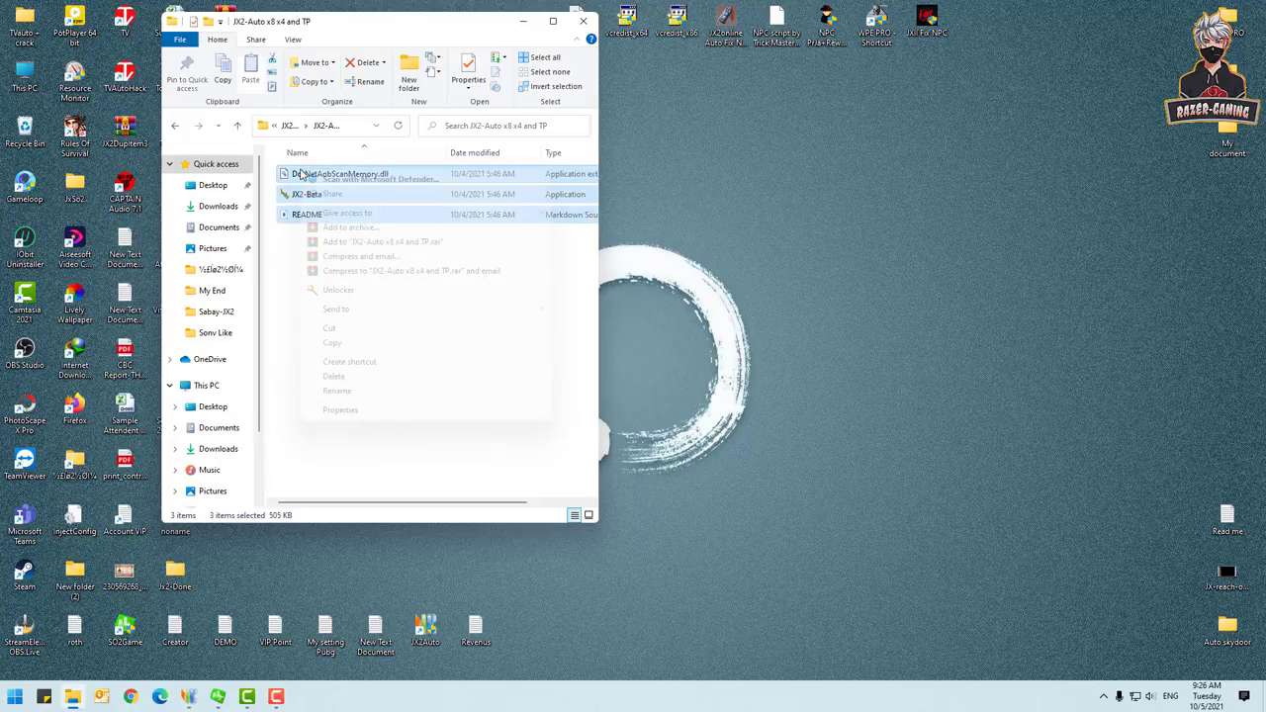
left_click(333, 343)
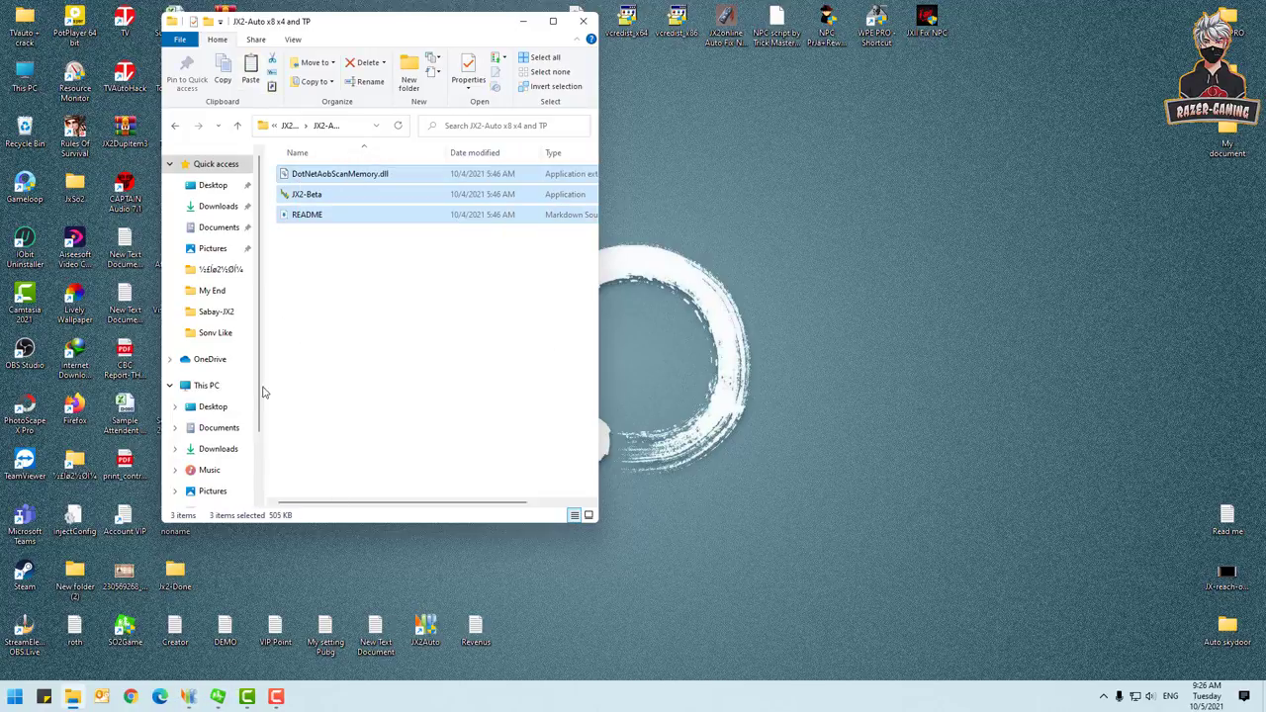
Step: Open the Sabay-JX2 game folder through the SO2Game shortcut's file location and place its window beside the extracted folder
right_click(120, 621)
left_click(152, 613)
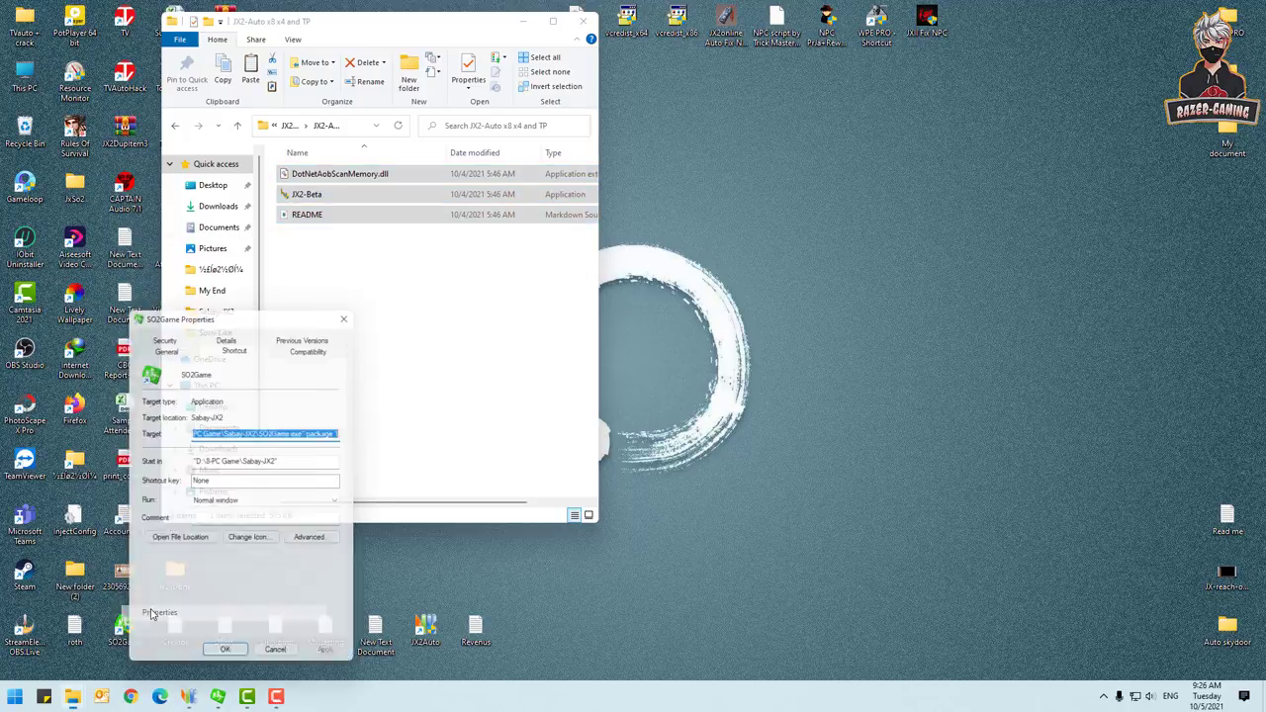
left_click(178, 542)
left_click_drag(444, 51, 768, 53)
left_click_drag(943, 288, 1261, 311)
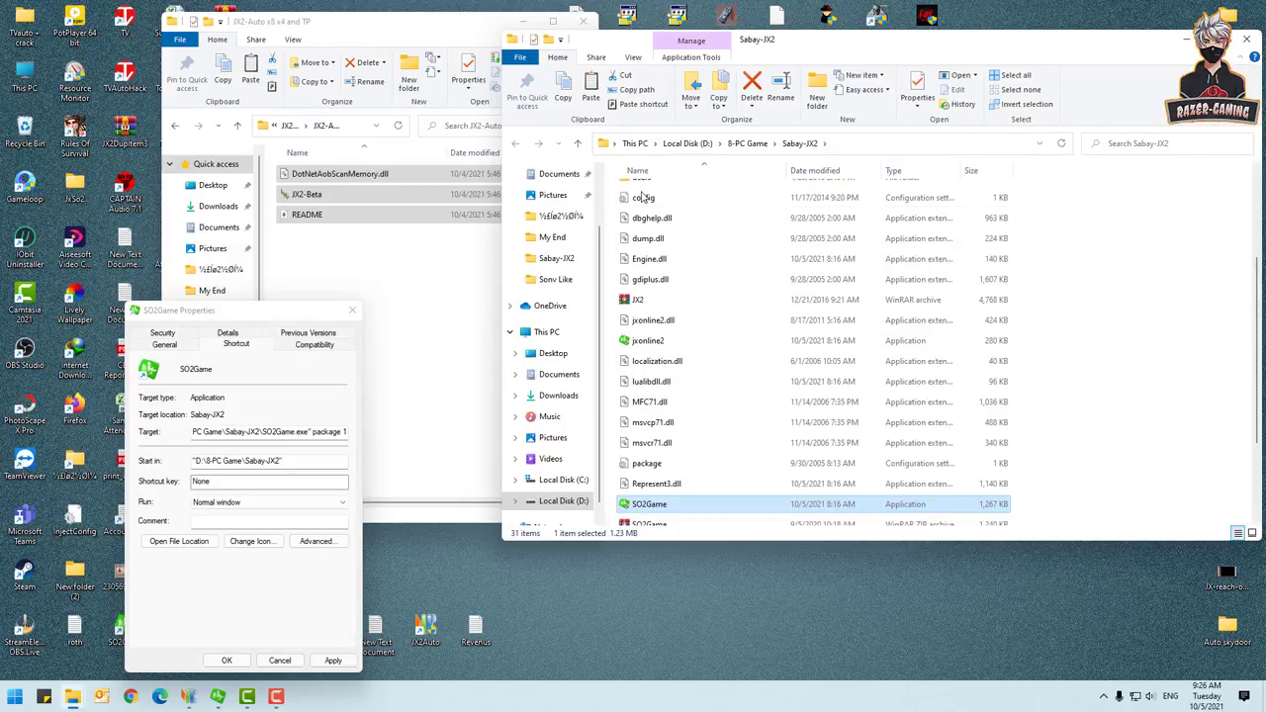
Step: Paste the three copied files into the Sabay-JX2 folder, and close the source folder and the SO2Game shortcut properties
scroll(1096, 452, "up", 2)
scroll(1103, 452, "down", 4)
right_click(1110, 452)
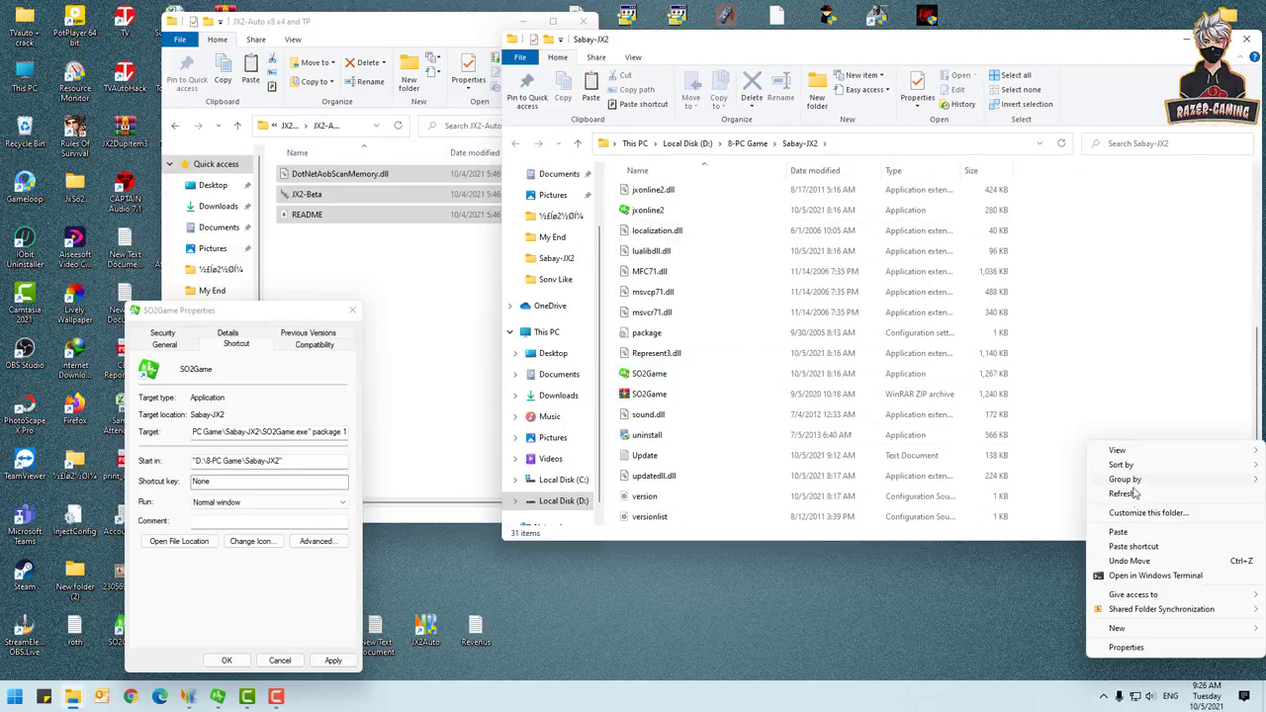
left_click(1119, 532)
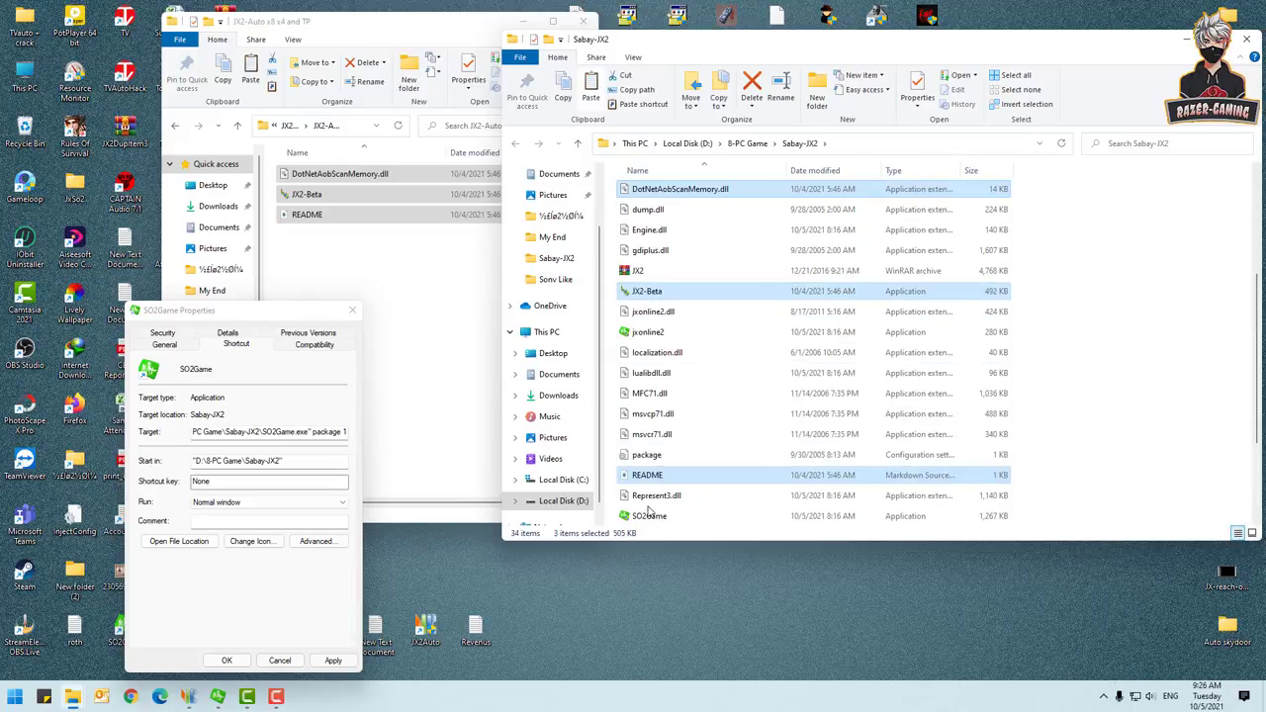
left_click(384, 260)
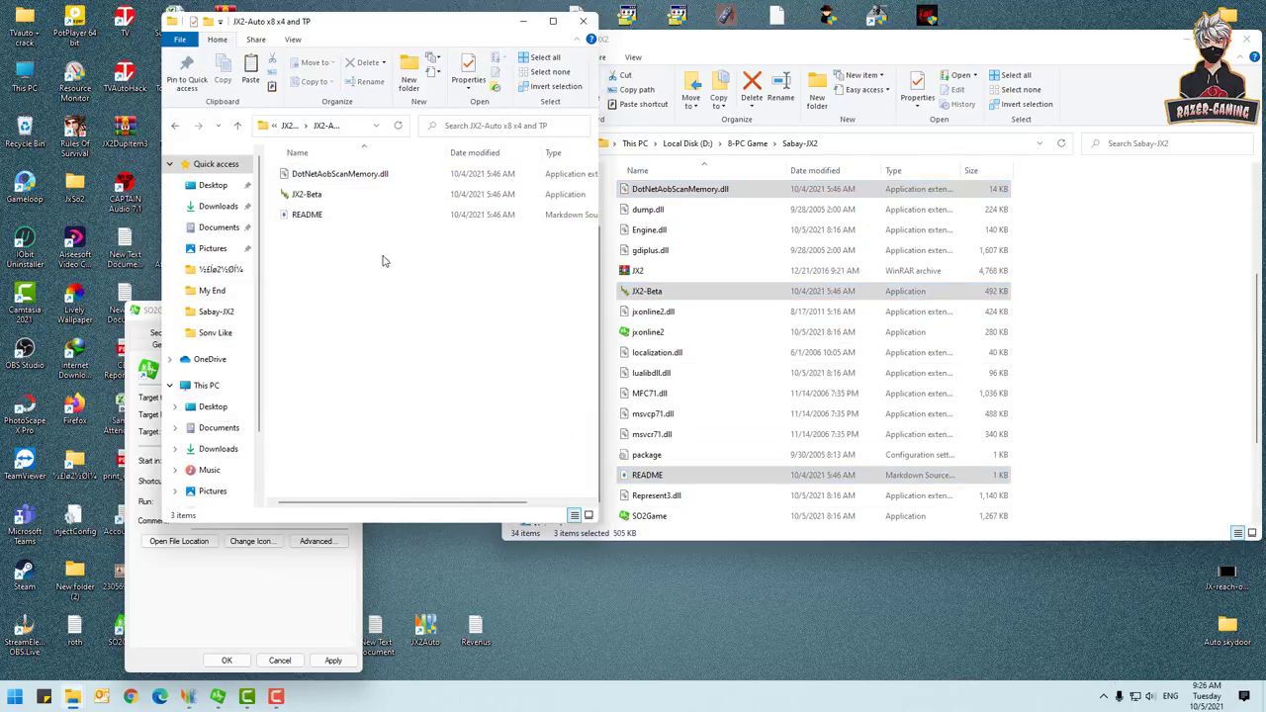
left_click(582, 21)
left_click(356, 311)
left_click(1095, 324)
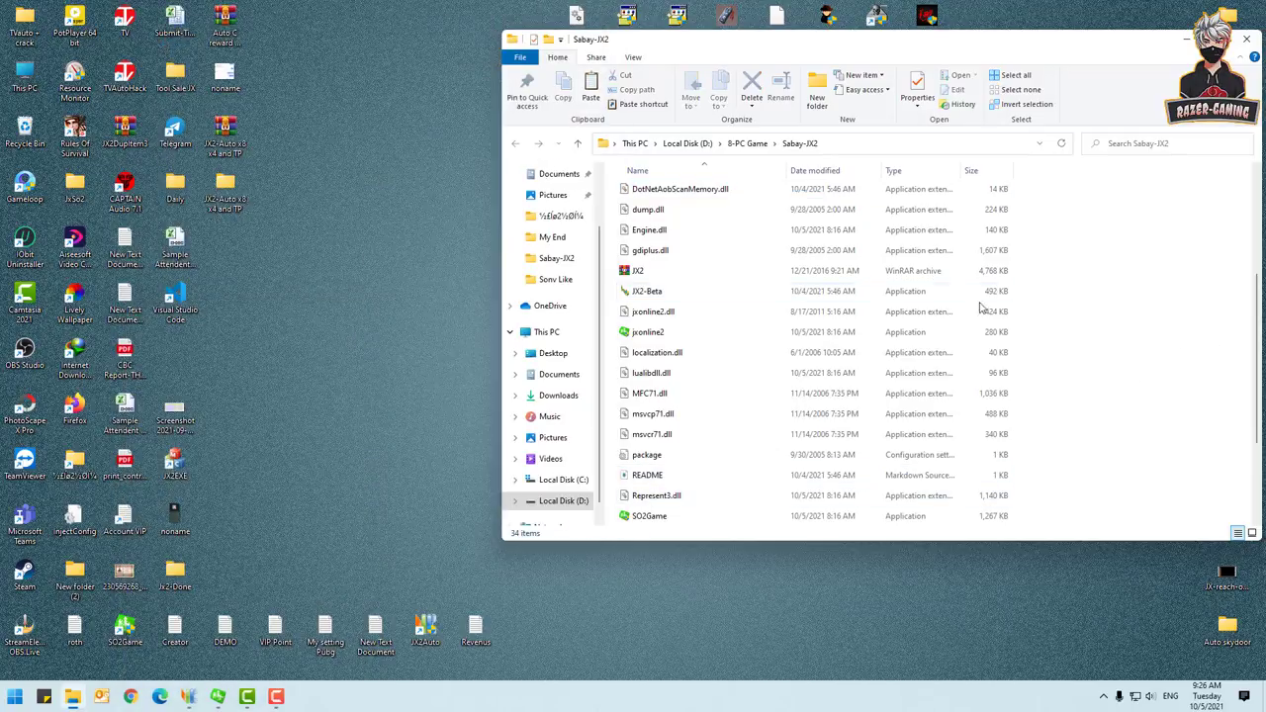
Step: Create a desktop shortcut for the JX2-Beta application and close the Sabay-JX2 folder
right_click(642, 291)
mouse_move(727, 542)
left_click(881, 572)
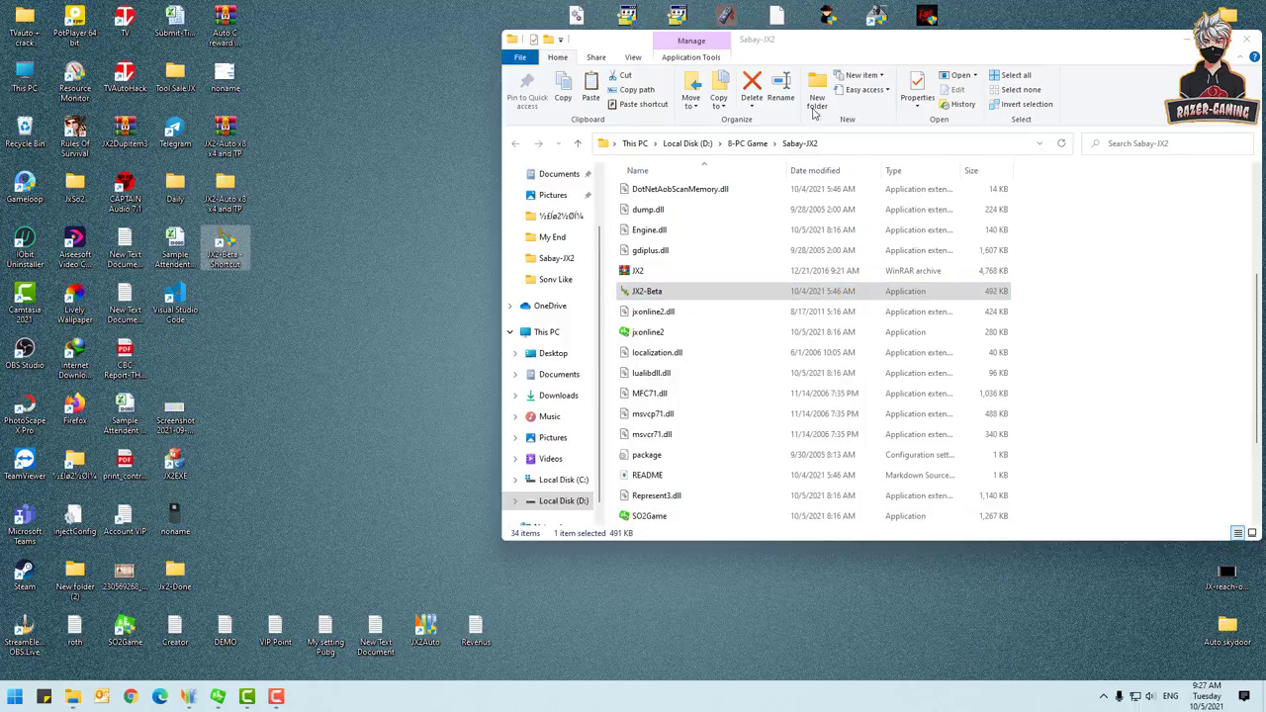
left_click_drag(874, 43, 337, 158)
left_click(712, 159)
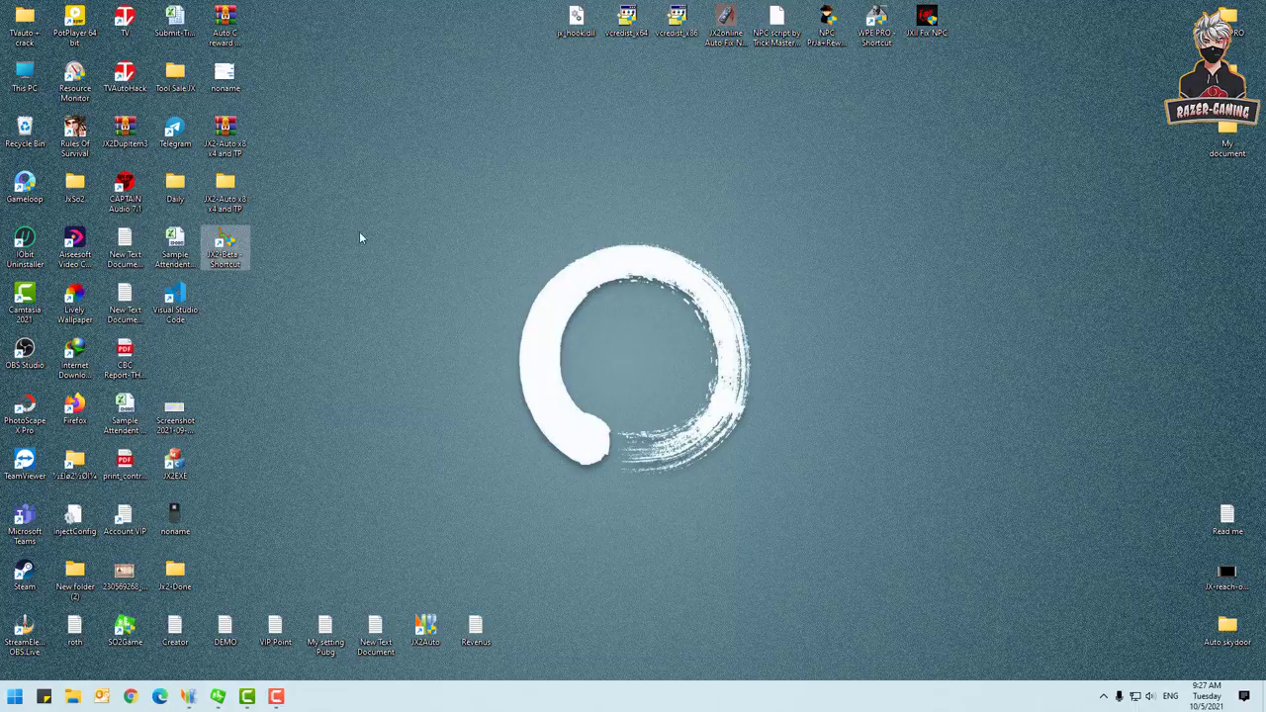
Step: Set the JX2-Beta desktop shortcut's compatibility options to run the program as an administrator and save the properties
right_click(223, 249)
left_click(269, 609)
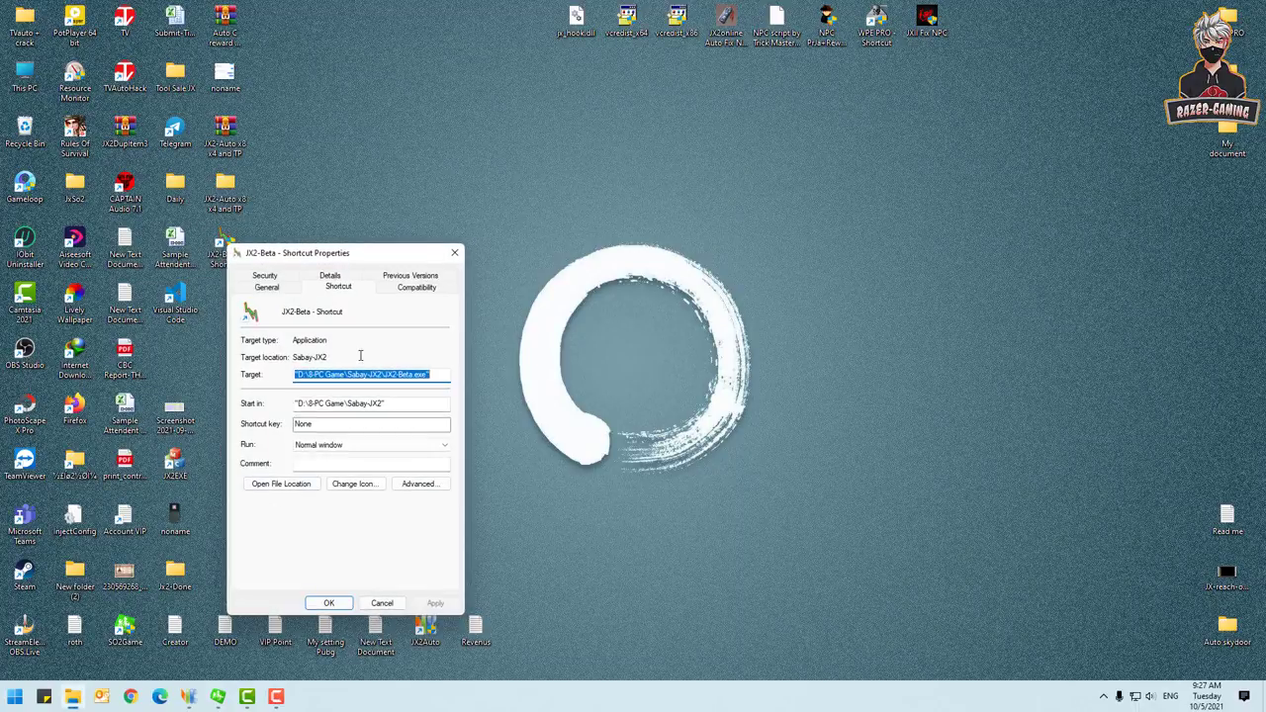
left_click(416, 287)
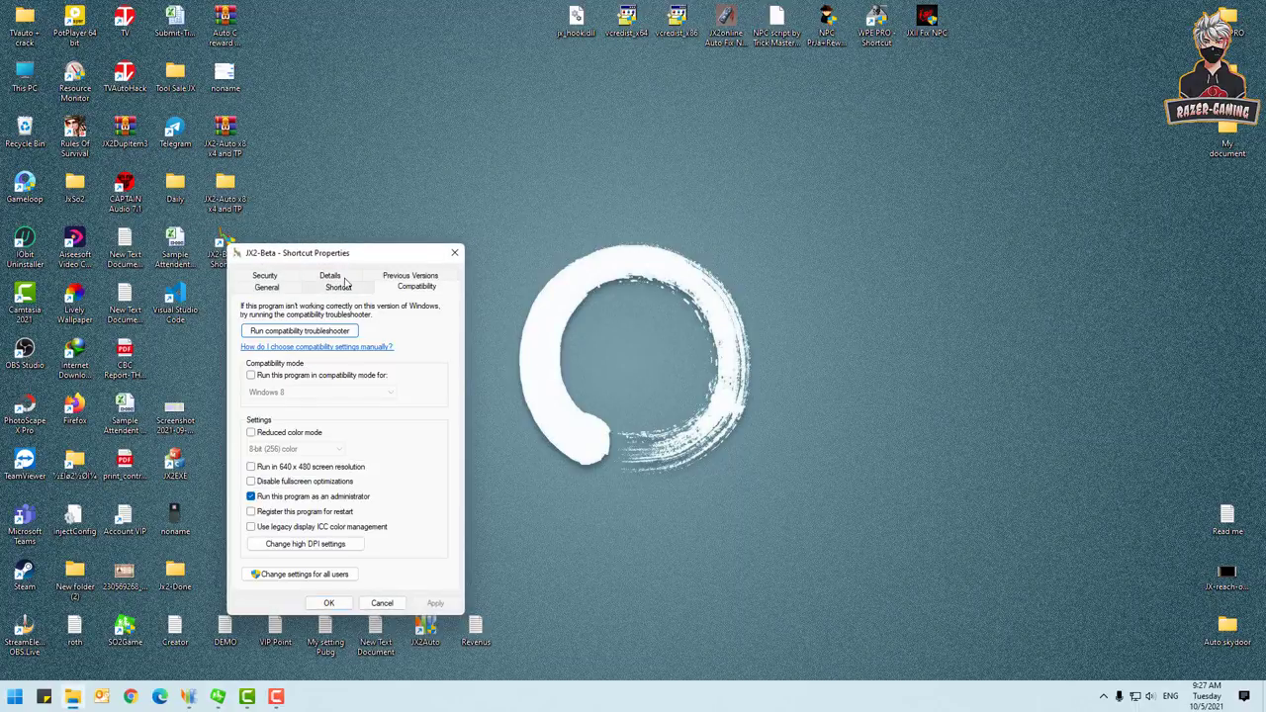
left_click(454, 253)
right_click(234, 256)
left_click(274, 621)
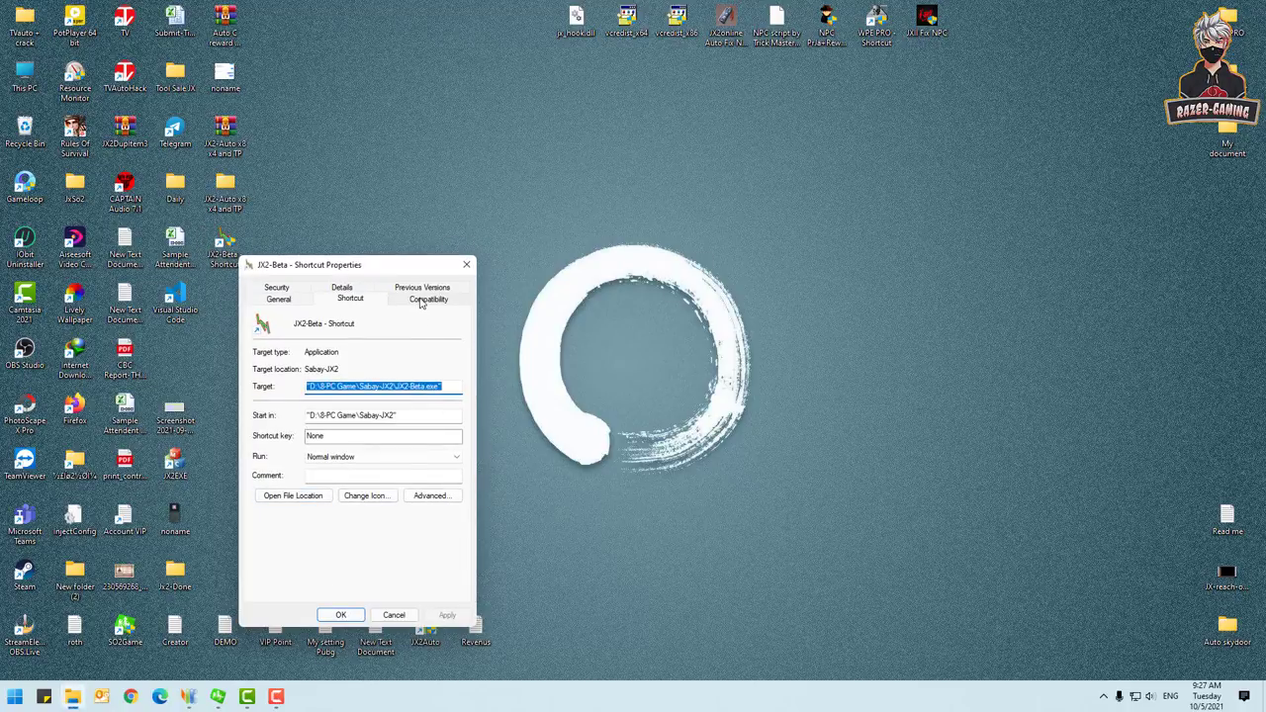
left_click(421, 301)
left_click(263, 509)
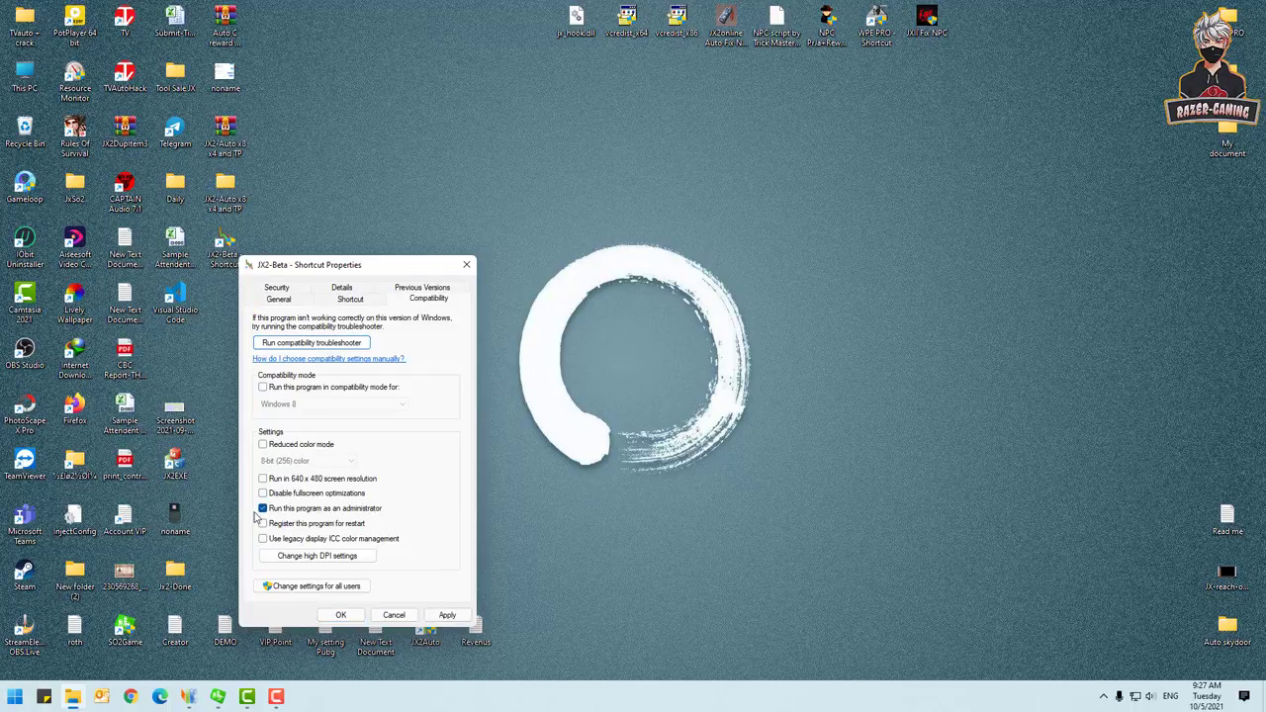
left_click(341, 615)
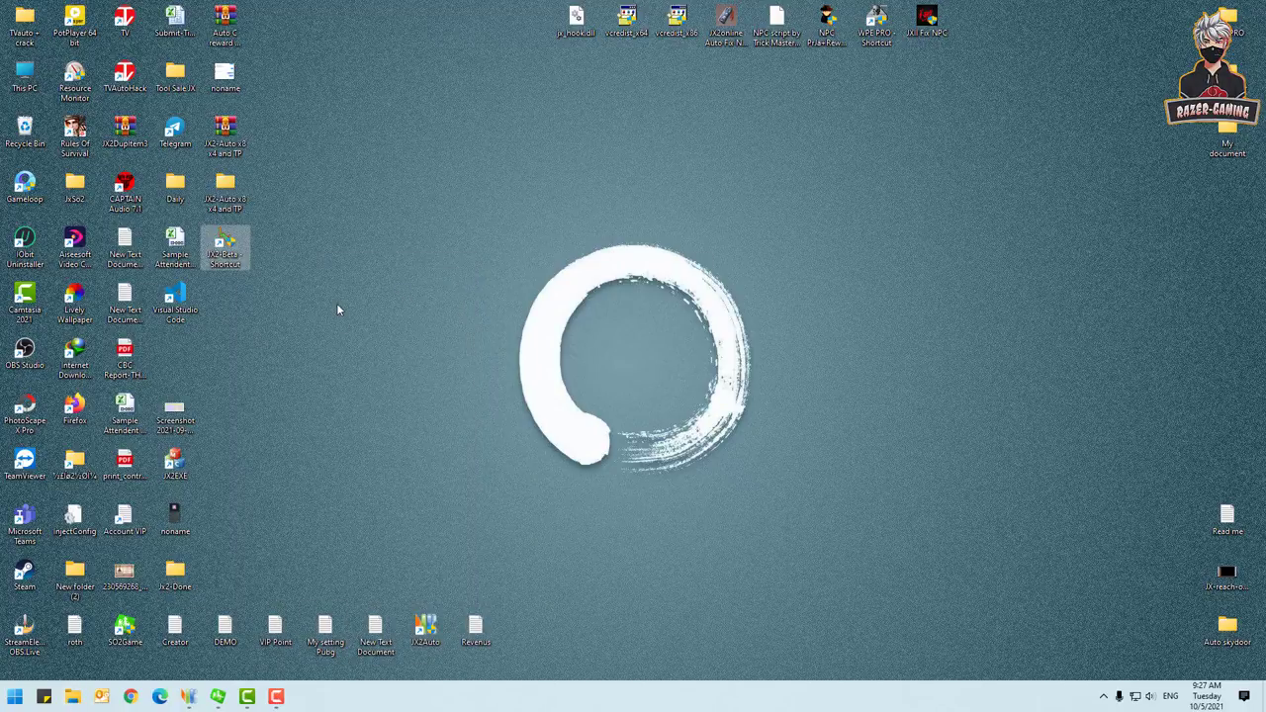
Step: Bring up both JX Online II game windows and arrange them side by side on the desktop
left_click(229, 699)
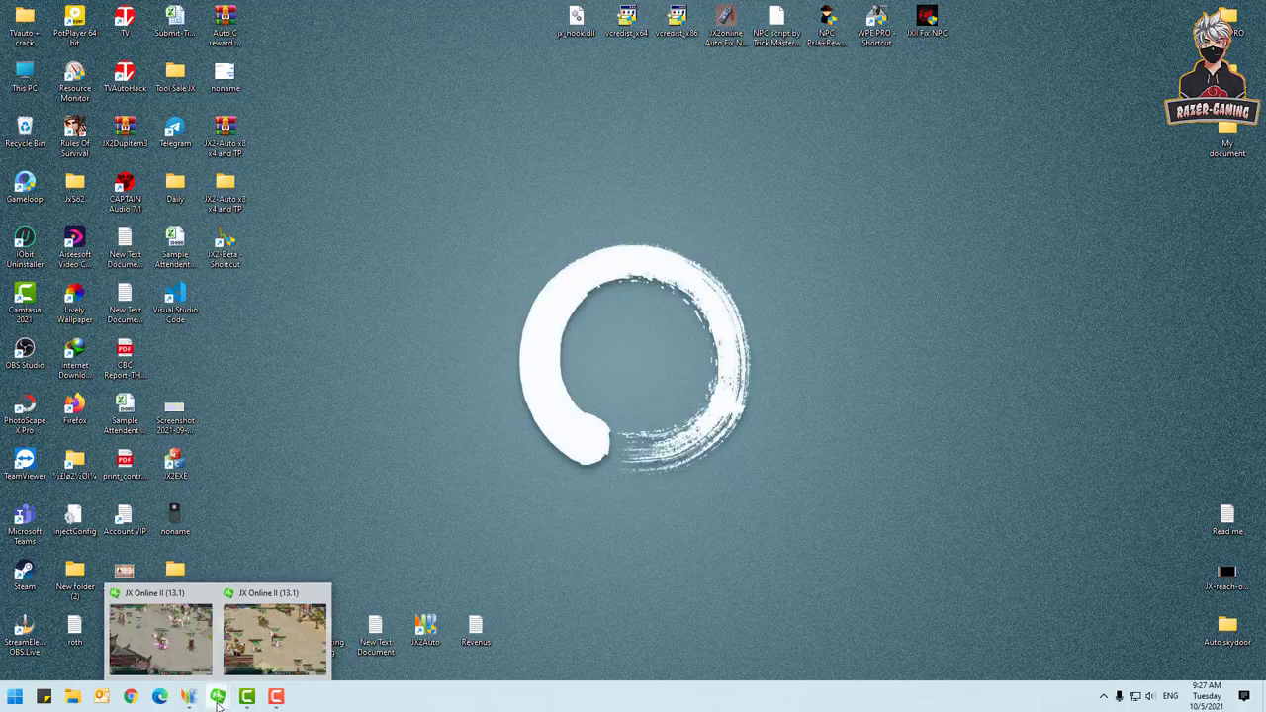
left_click(159, 628)
left_click(218, 697)
left_click(274, 633)
left_click_drag(495, 111, 268, 88)
left_click_drag(721, 71, 785, 203)
left_click_drag(411, 86, 415, 16)
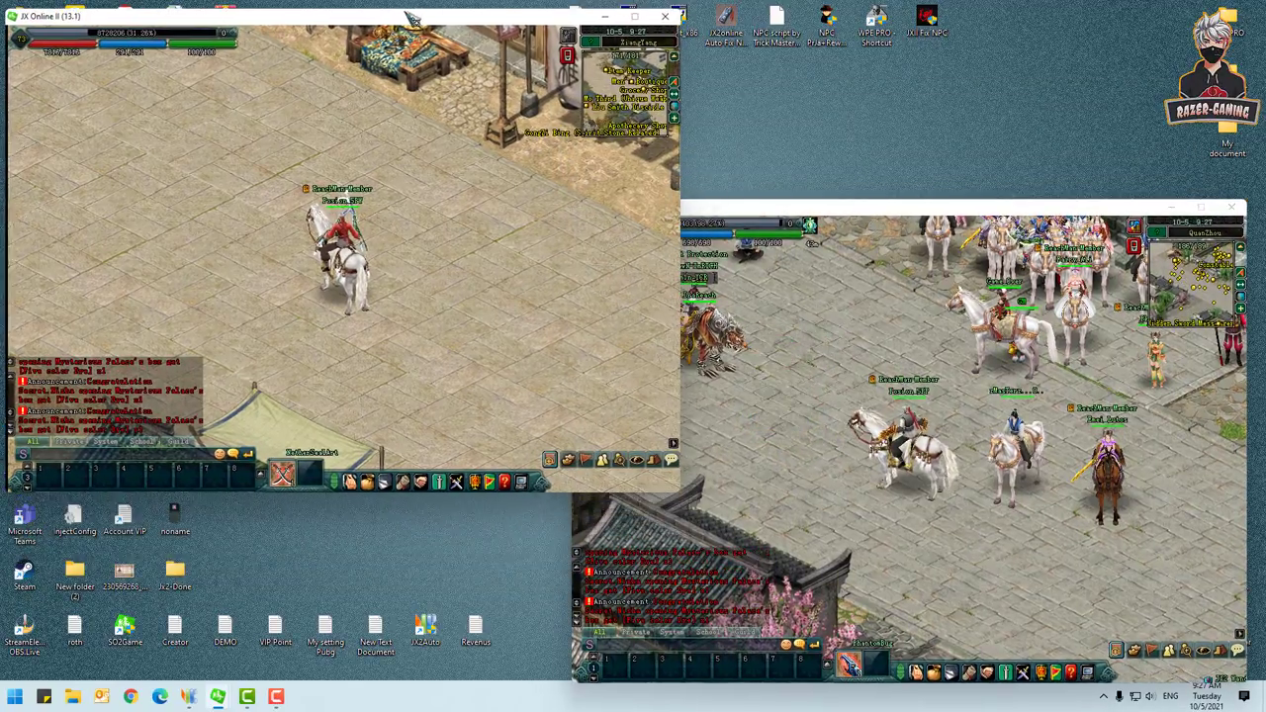
left_click_drag(895, 209, 787, 166)
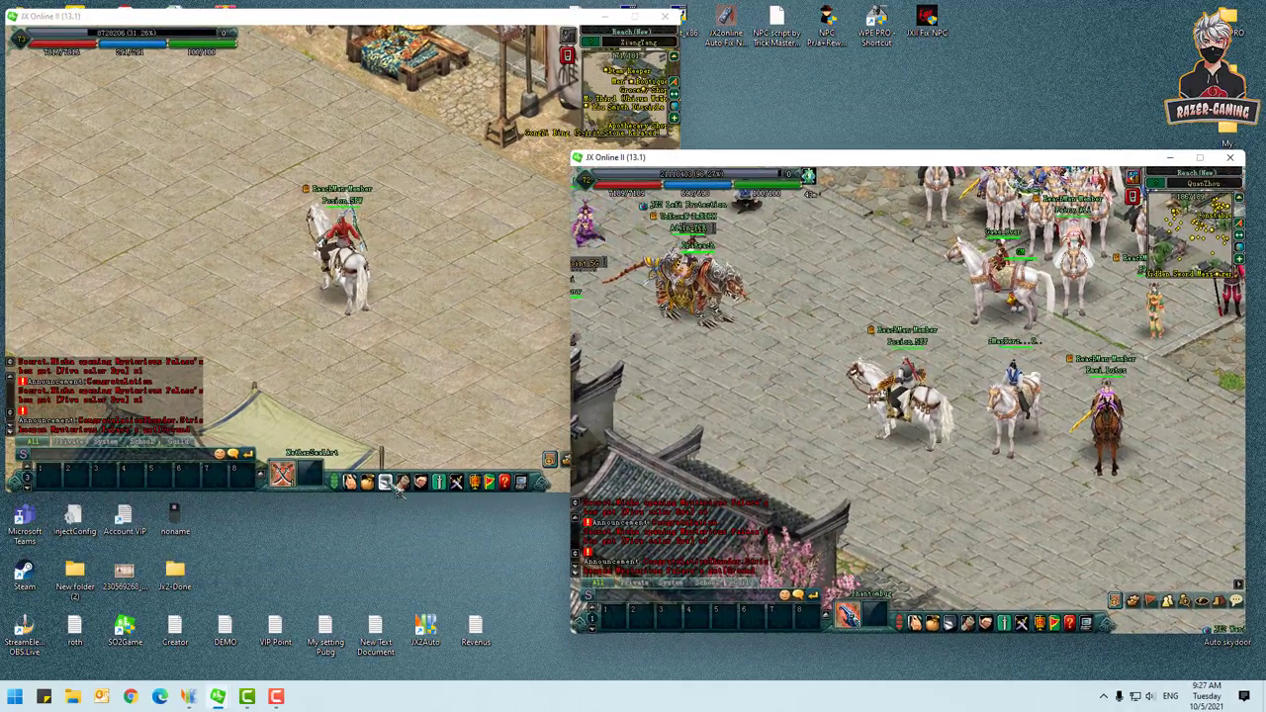
Step: Open the NetherSealArt scroll's insert dialog in the first JX Online II window, and minimize that window
left_click(297, 16)
key("F5")
left_click(100, 87)
left_click(102, 307)
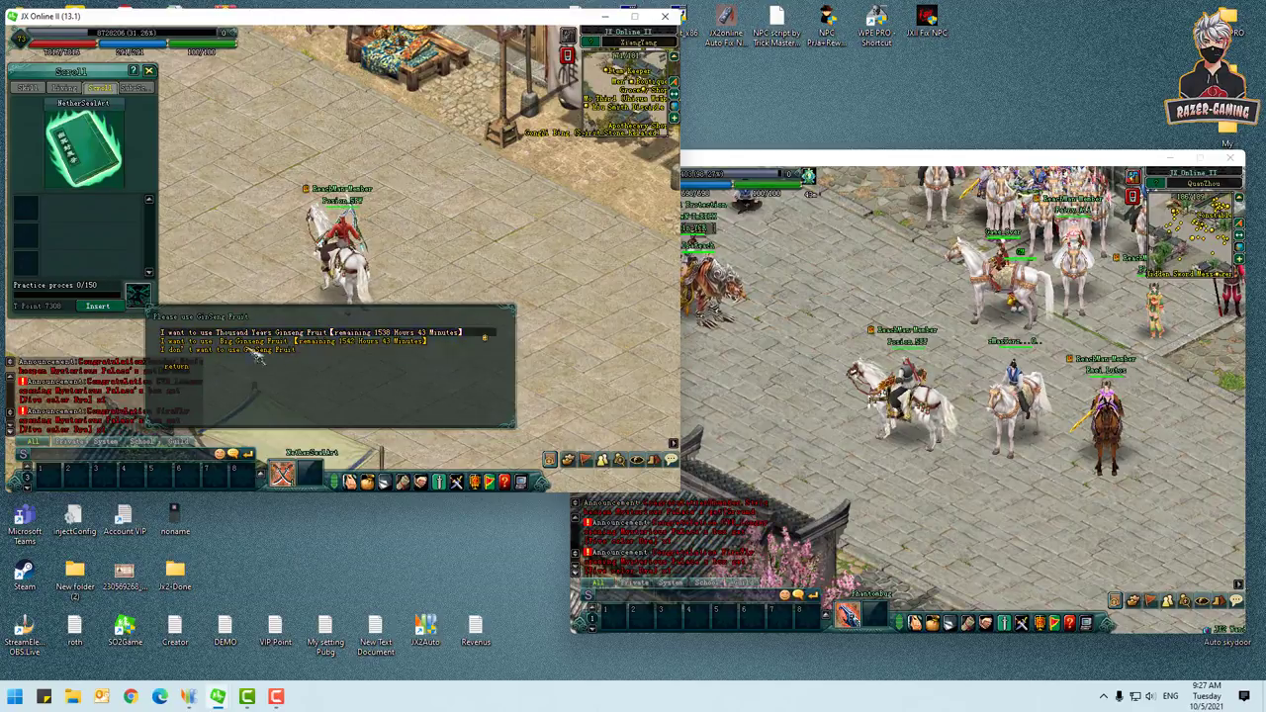
left_click(606, 16)
Step: In the remaining game window, open the PhantomBug scroll's insert dialog and choose to use the Thousand Years Ginseng Fruit
left_click_drag(695, 163, 519, 13)
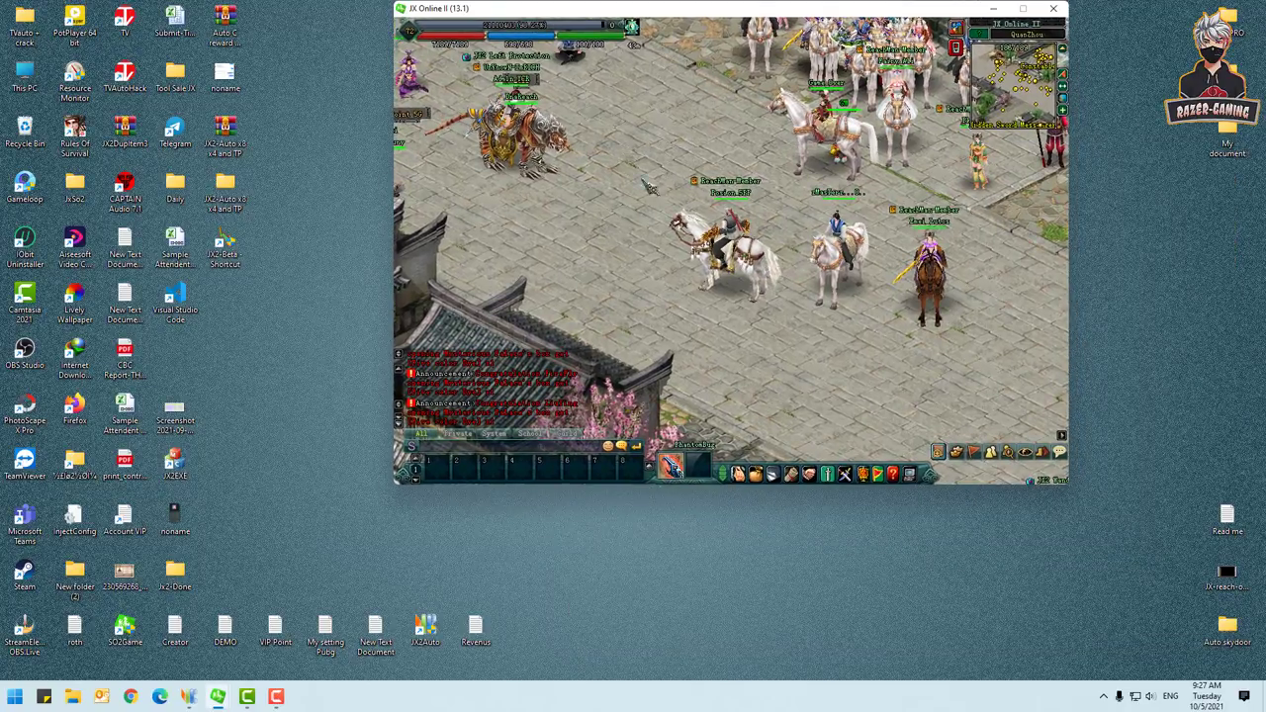
key("F5")
left_click(487, 80)
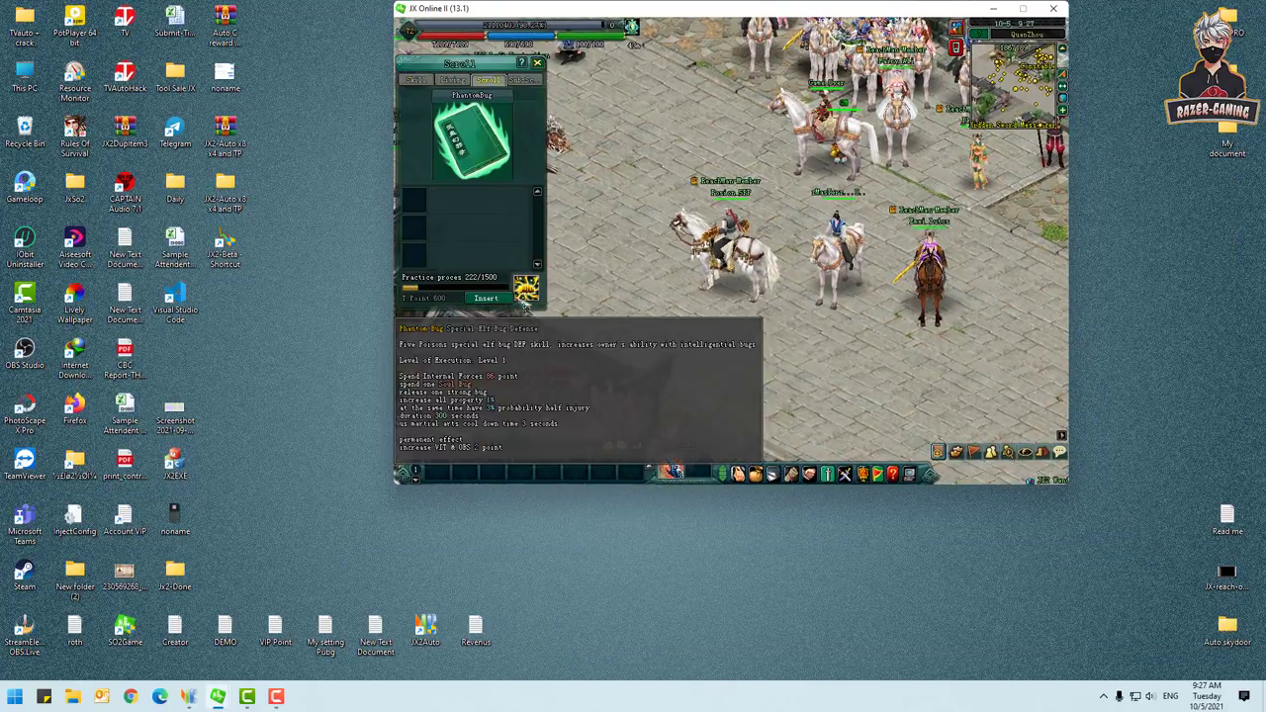
left_click(485, 297)
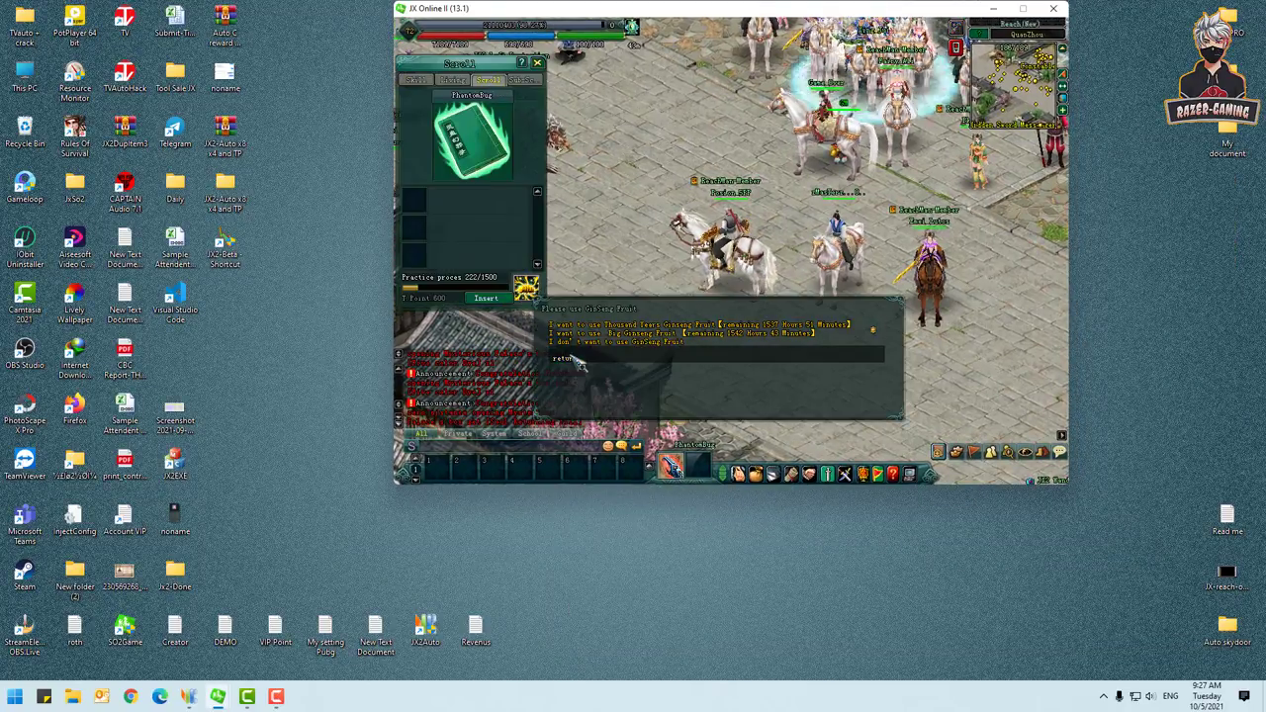
left_click(650, 325)
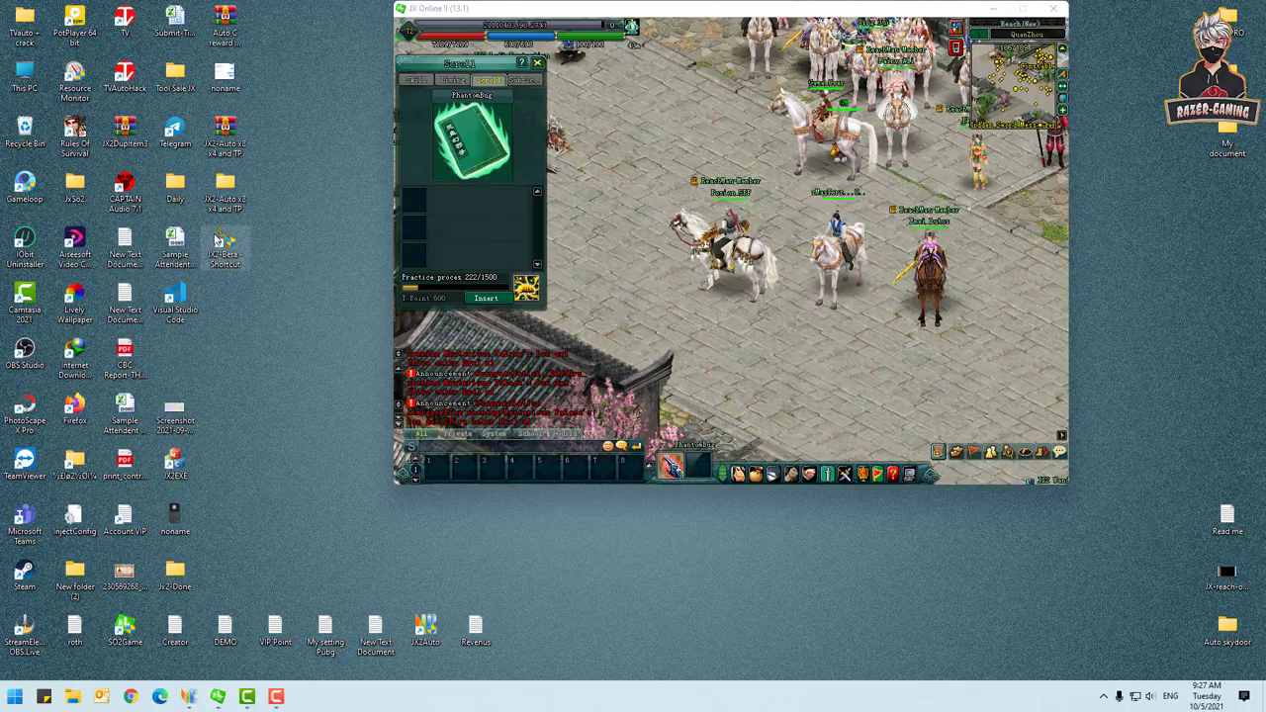
Step: Check that the JX2-Beta shortcut is set to run as an administrator, and accept its properties
right_click(216, 237)
left_click(301, 599)
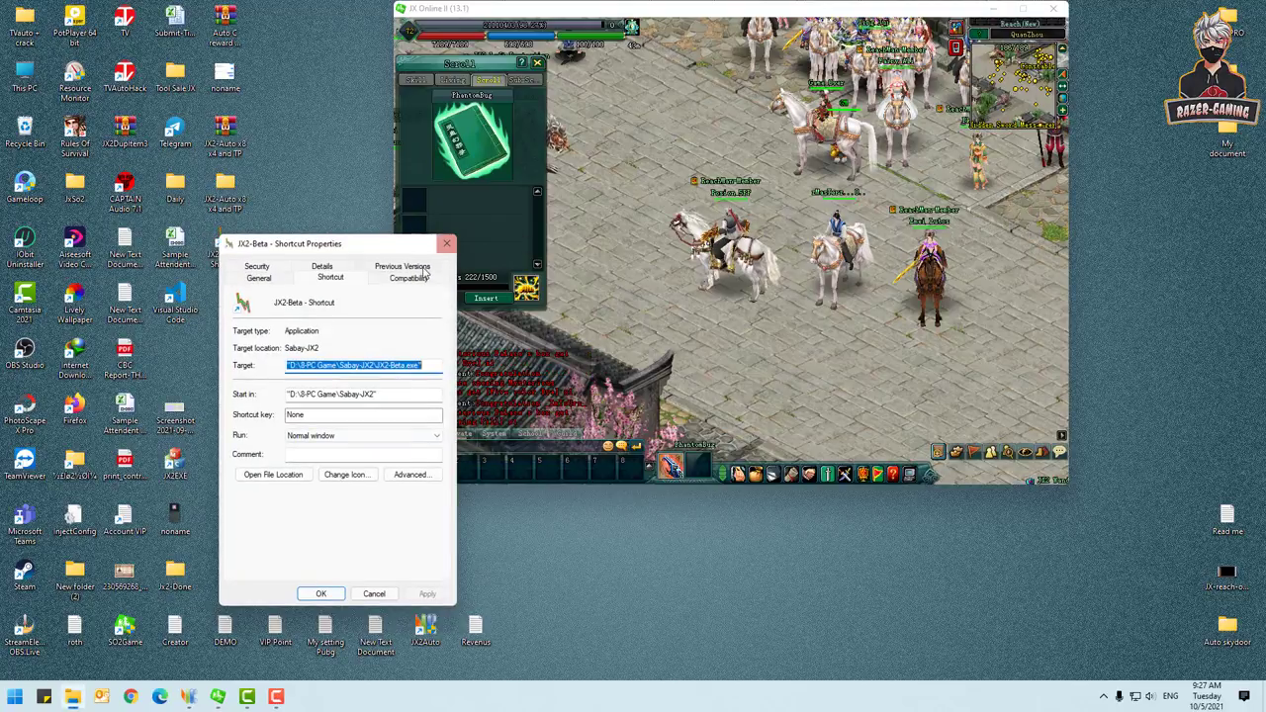
left_click(408, 278)
left_click(246, 498)
left_click(320, 593)
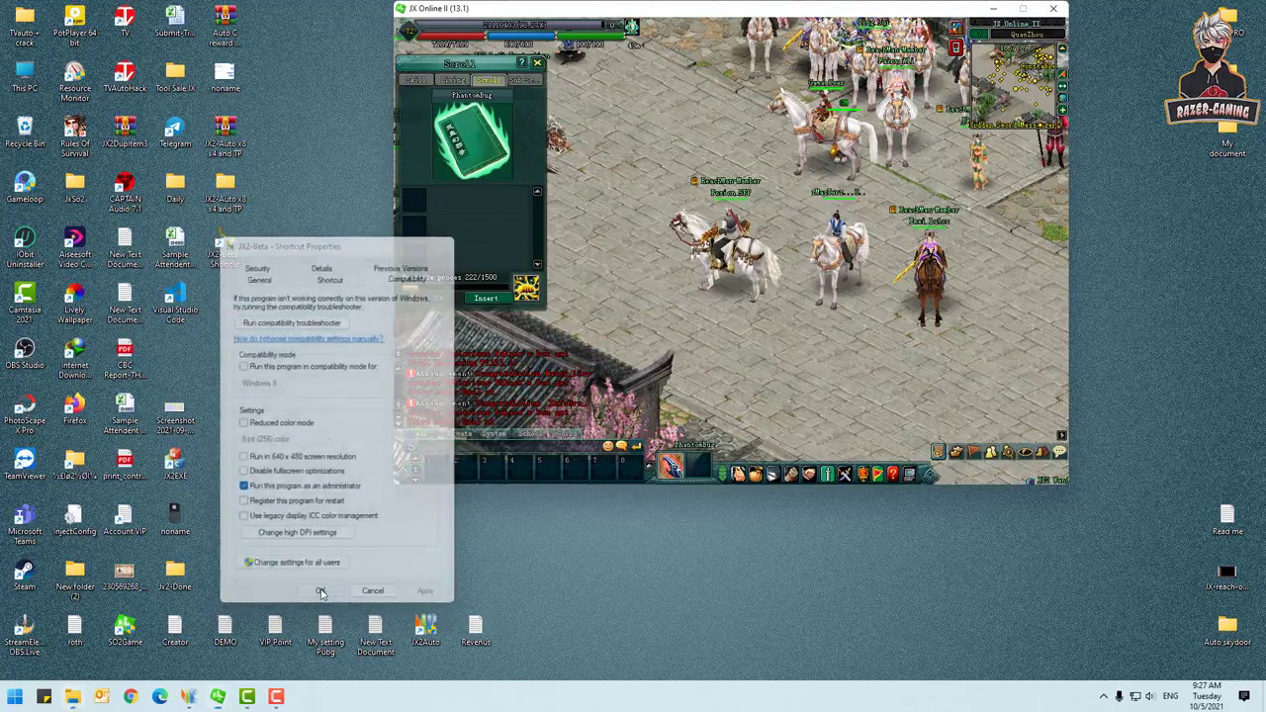
Step: Launch JX2-Beta from its desktop shortcut as administrator, moving the game window clear of the desktop icons
right_click(226, 243)
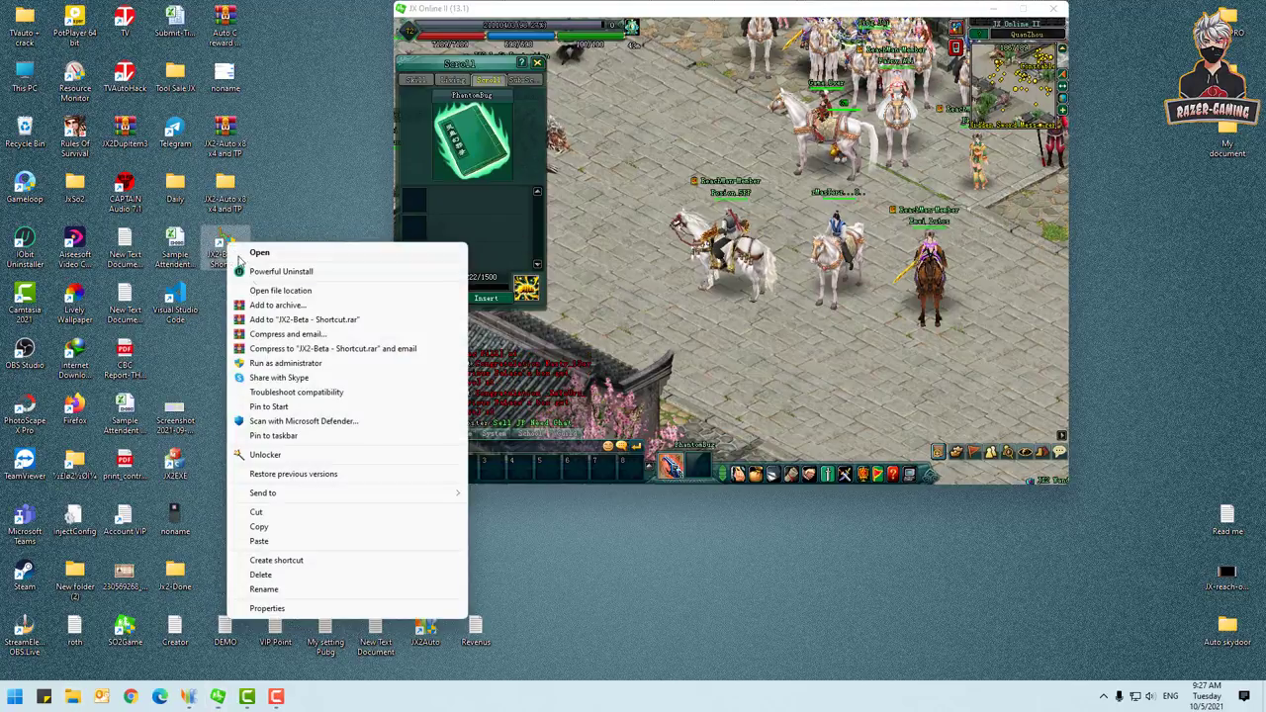
left_click(261, 365)
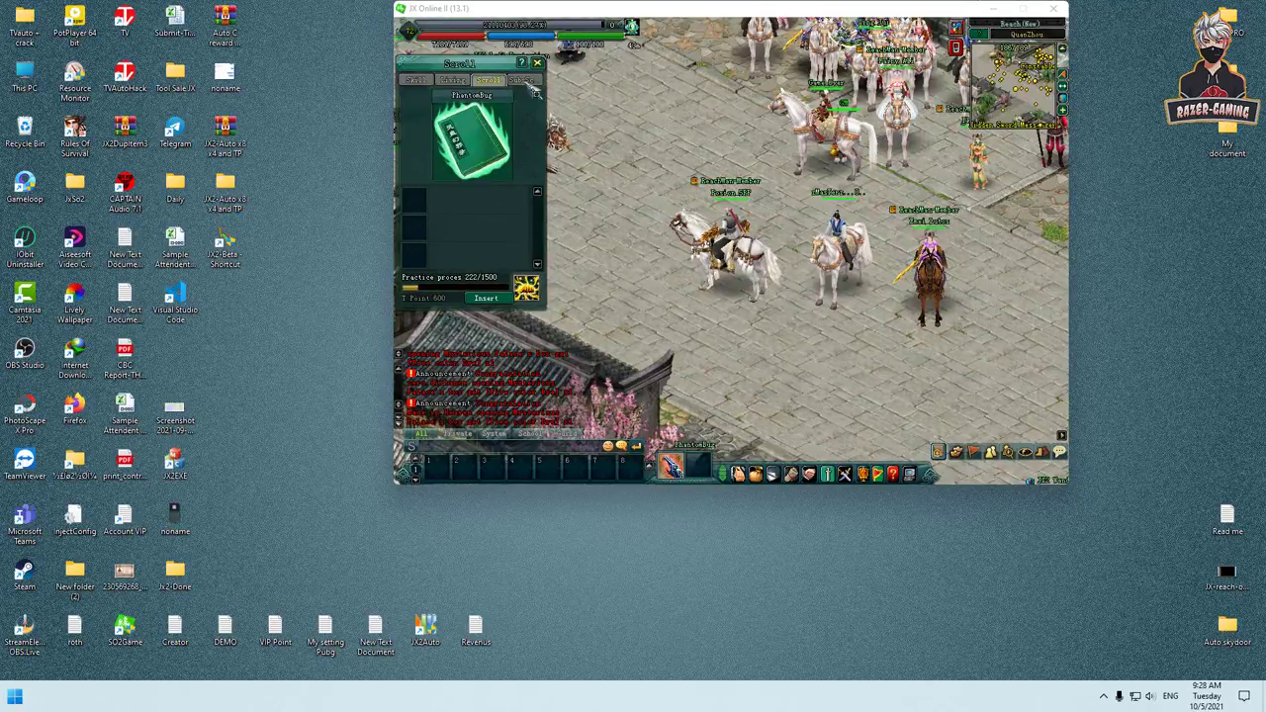
left_click_drag(613, 8, 663, 51)
right_click(230, 248)
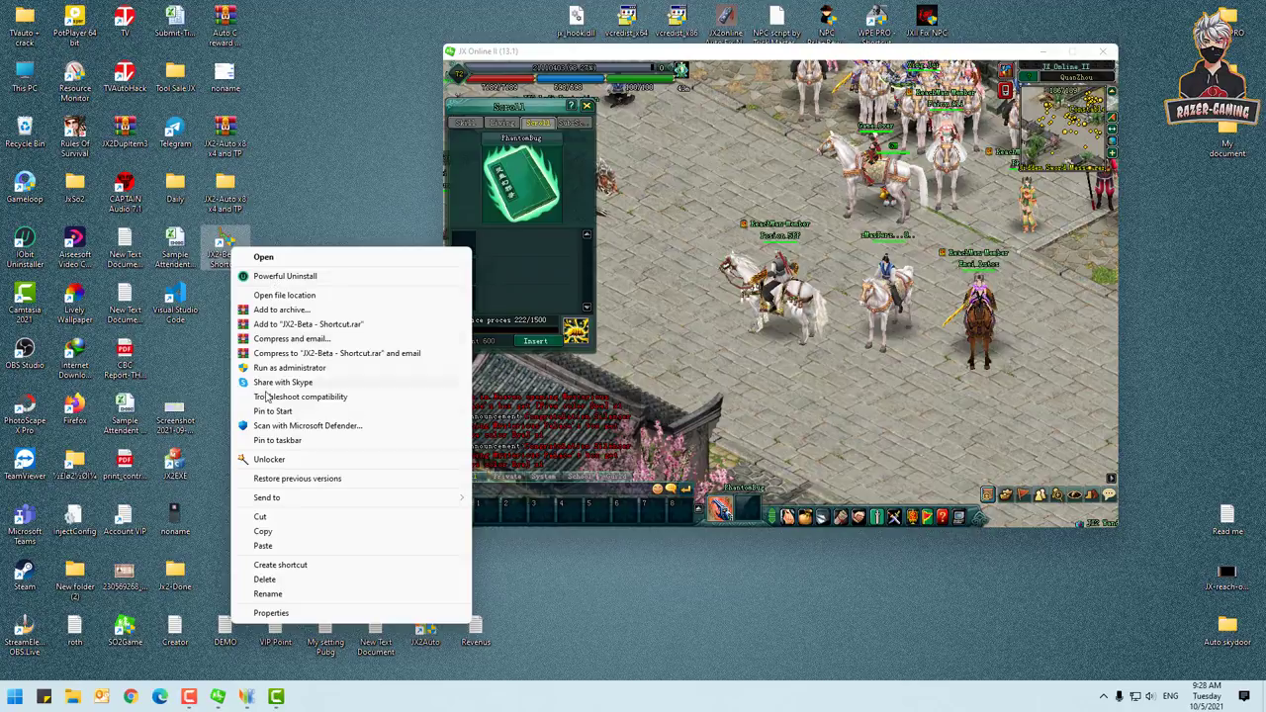
left_click(277, 368)
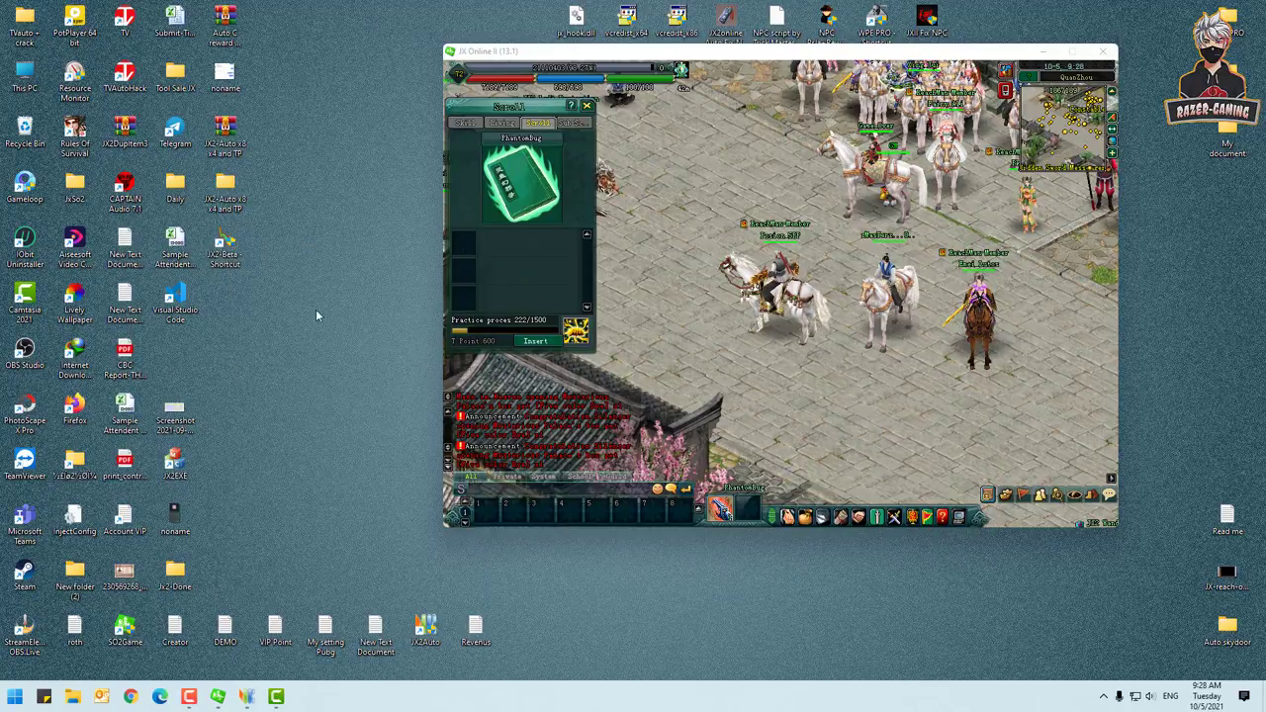
Step: Arrange the JX2 Helper window beside the JX Online II game window
left_click_drag(252, 131, 949, 150)
left_click_drag(712, 52, 336, 29)
left_click_drag(860, 157, 845, 140)
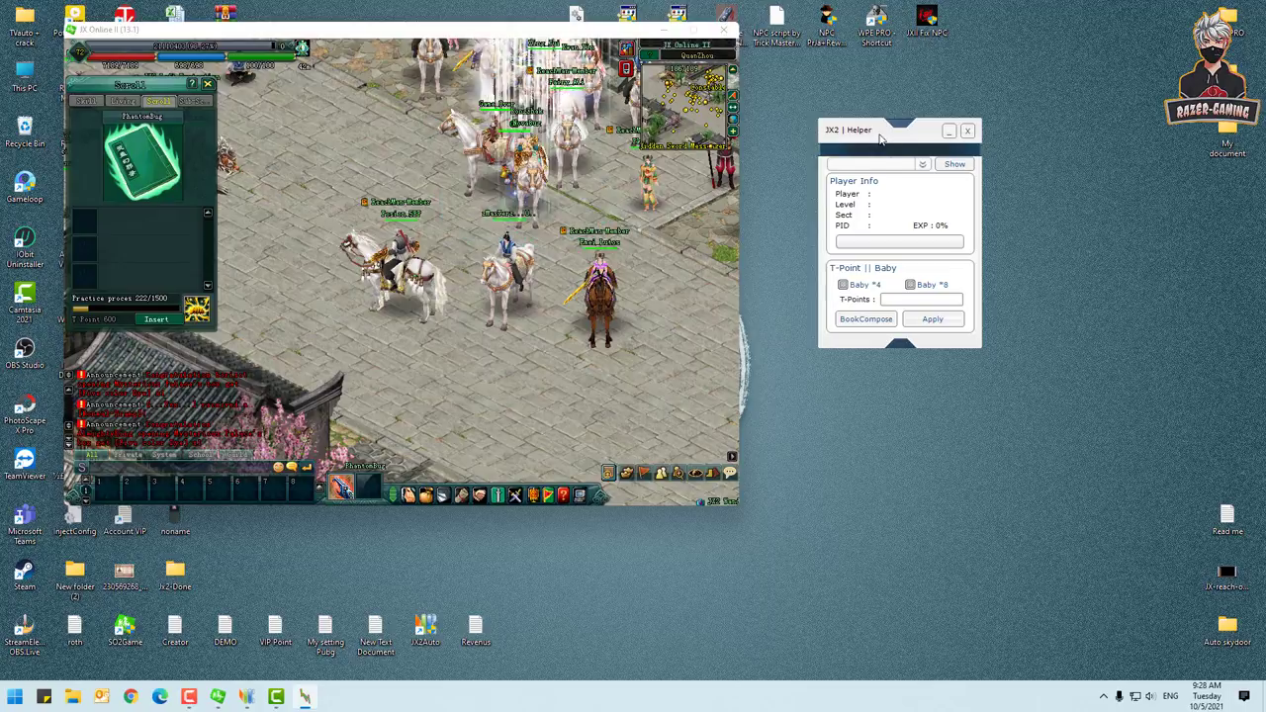
left_click_drag(873, 135, 852, 115)
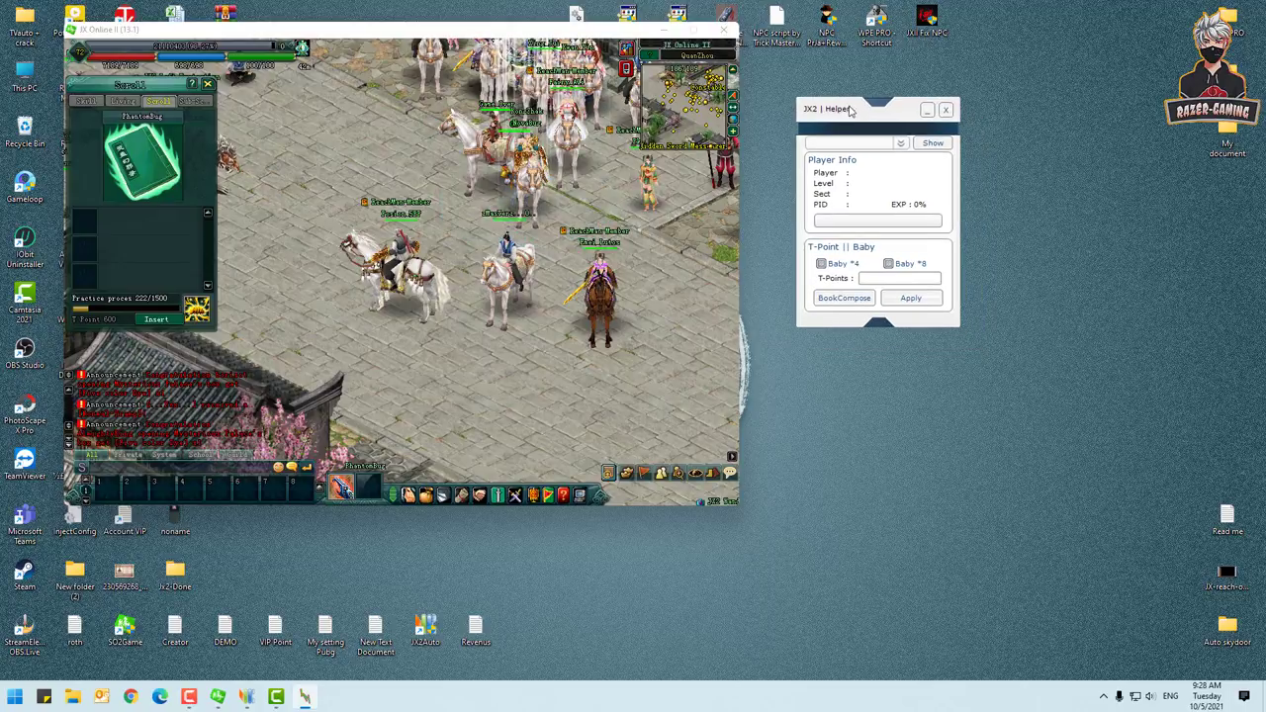
Step: Check the character list in Auto JXOnlineII and open the list of game processes in JX2 Helper
left_click(899, 146)
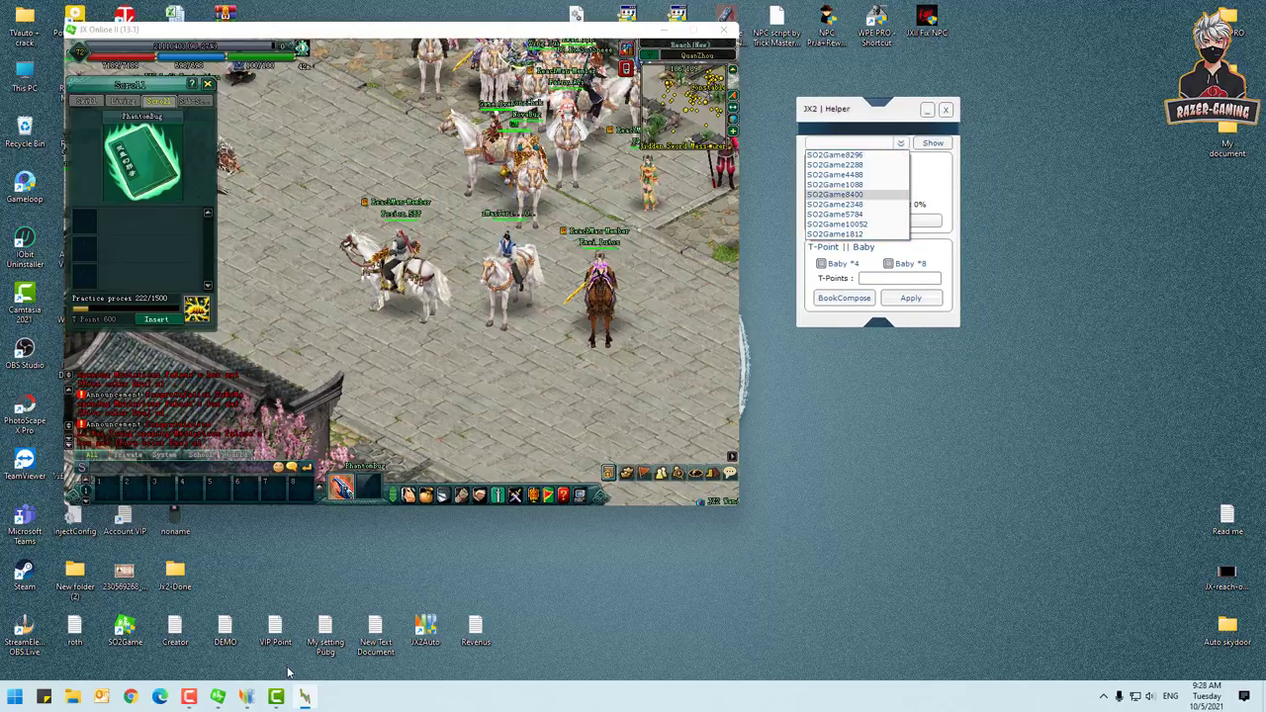
left_click(305, 696)
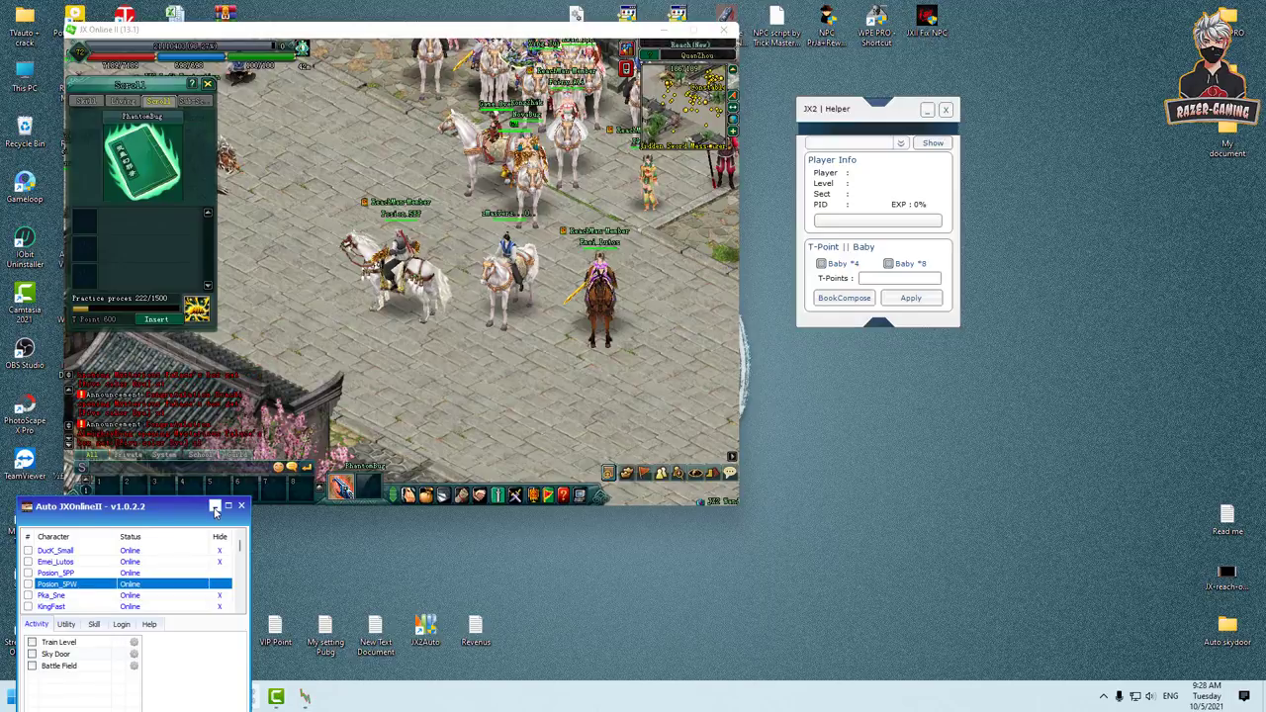
left_click(214, 506)
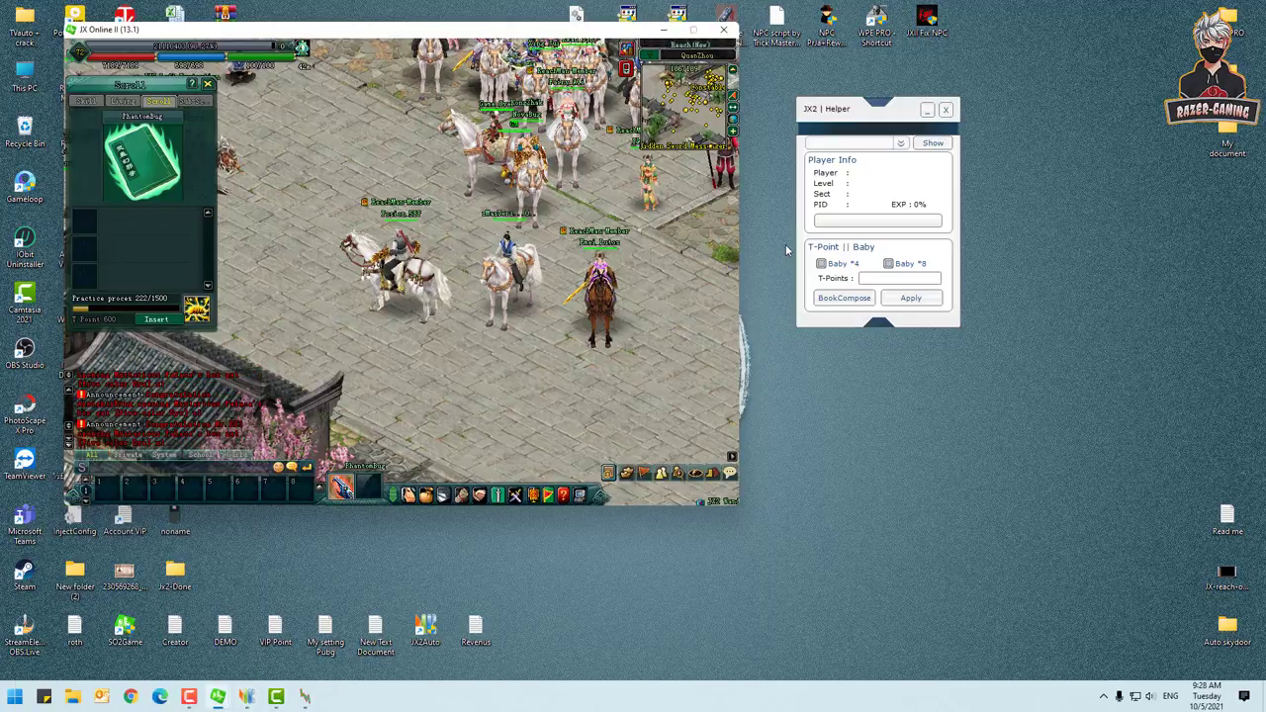
left_click(898, 143)
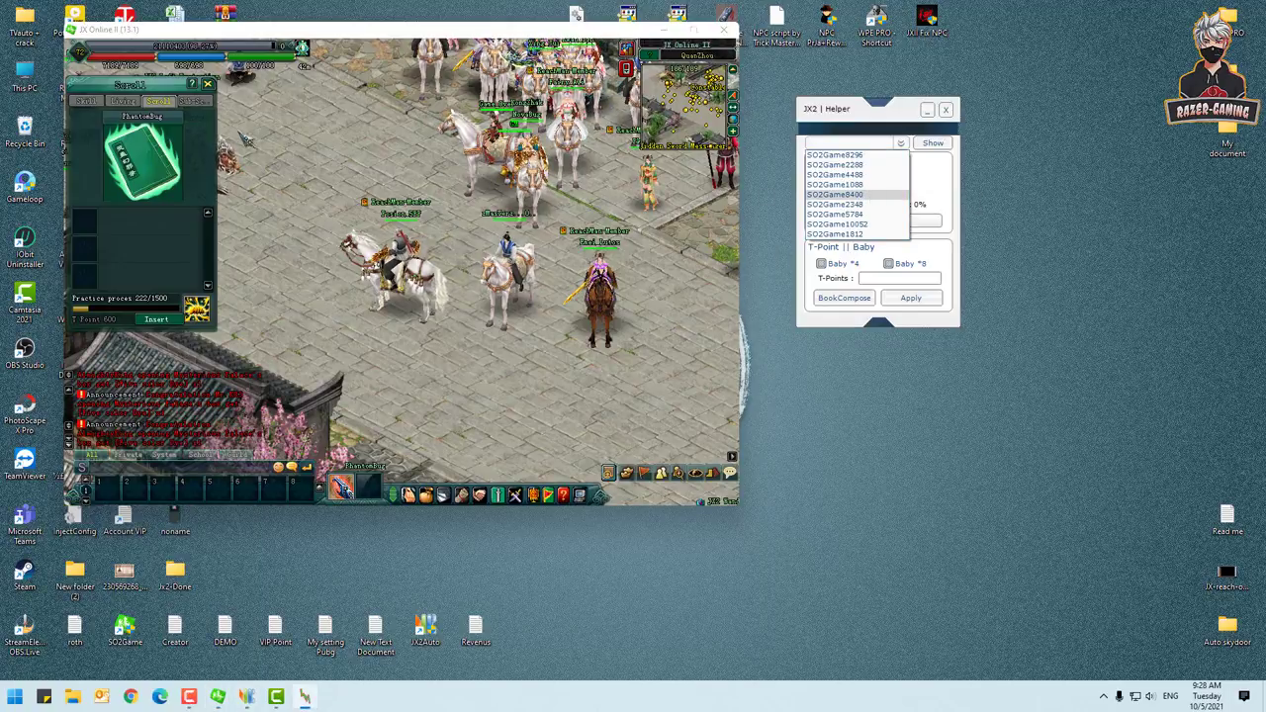